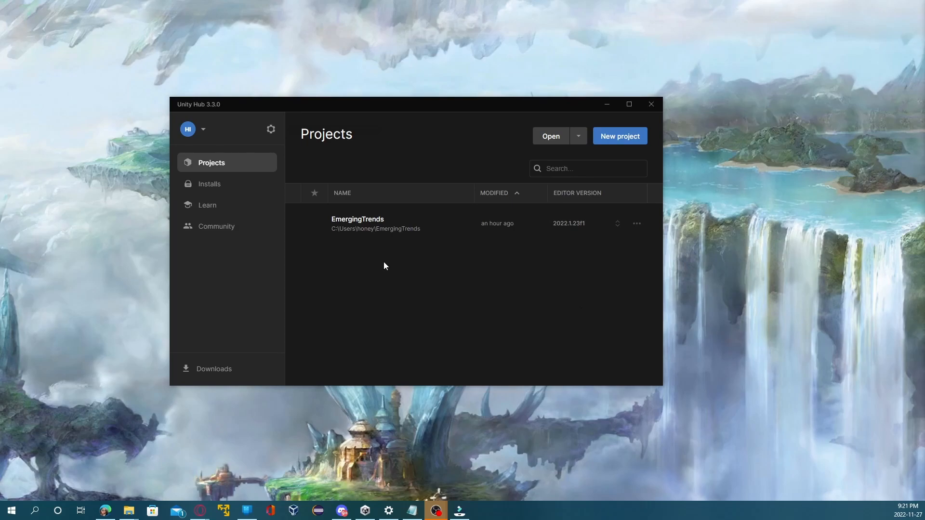
# Create a project called My project from the 3D Core template and skip the offered editor update.
pyautogui.click(606, 141)
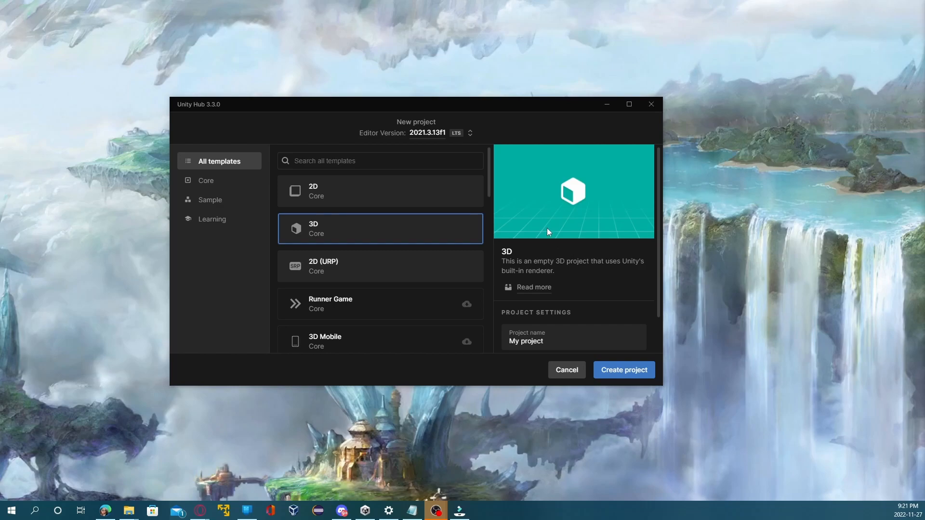
pyautogui.click(233, 187)
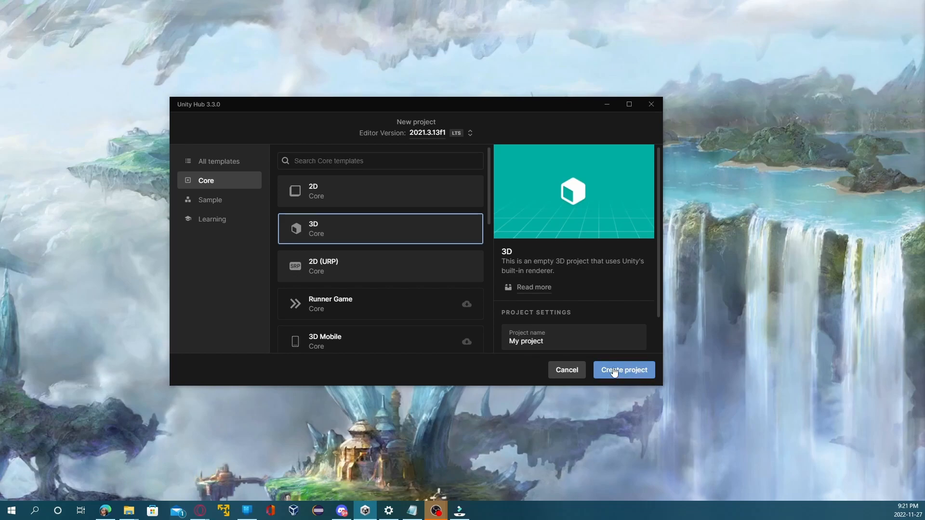
pyautogui.click(505, 342)
pyautogui.scroll(-1, 545, 336)
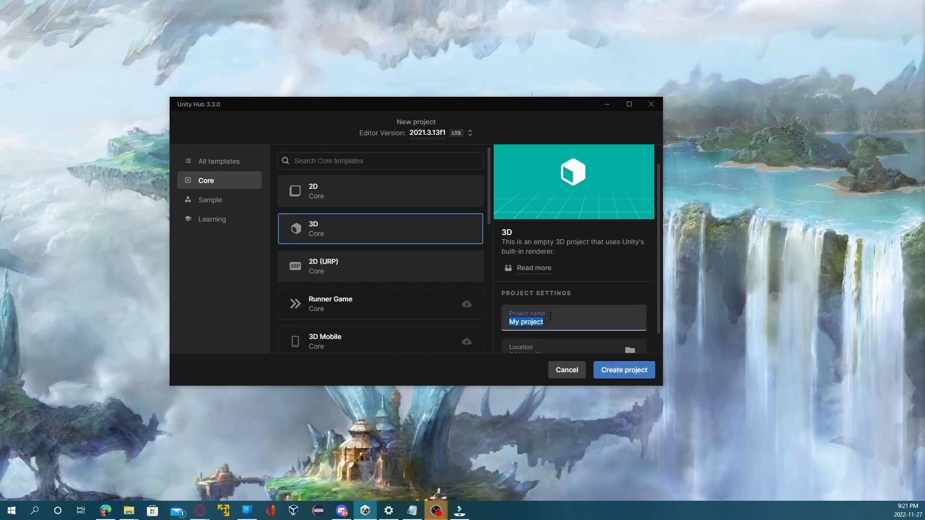
pyautogui.click(627, 375)
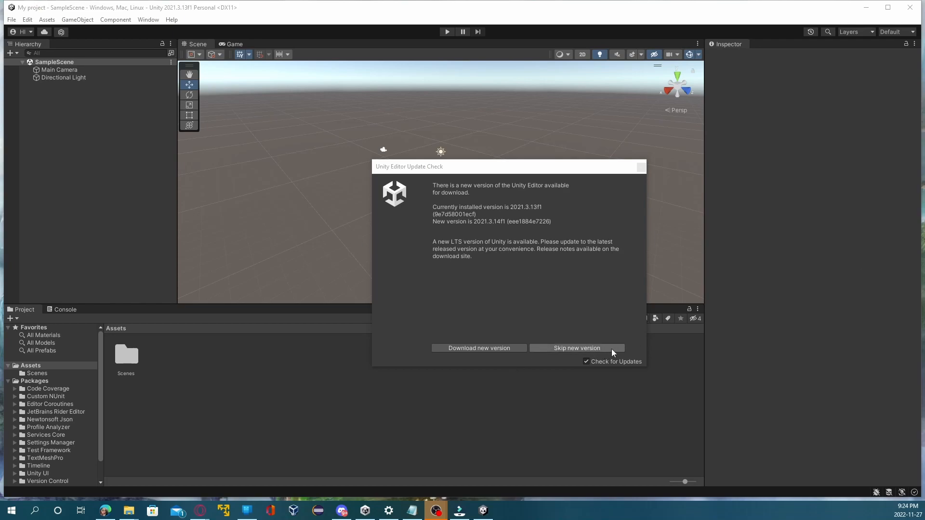
pyautogui.click(584, 348)
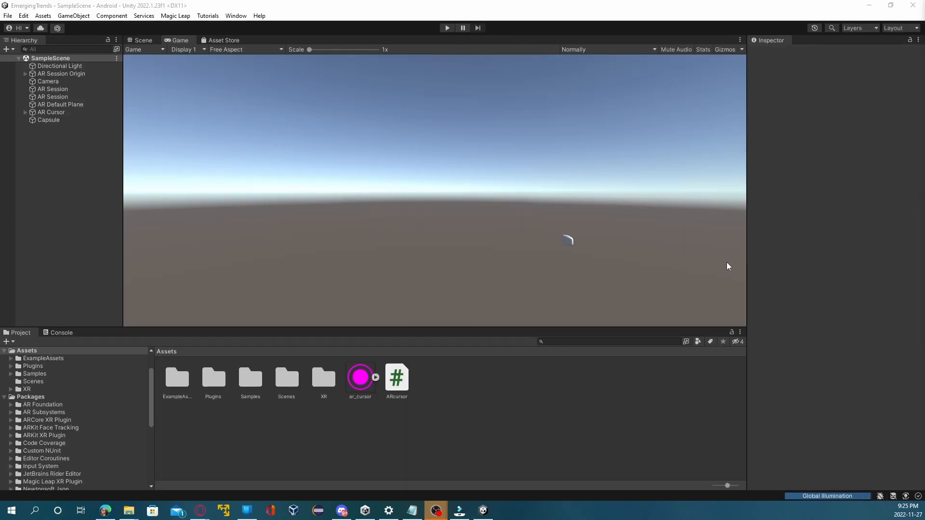
# Review the XR Plug-in Management project settings for Android and iOS, plus the ARCore requirement settings.
pyautogui.scroll(1, 186, 221)
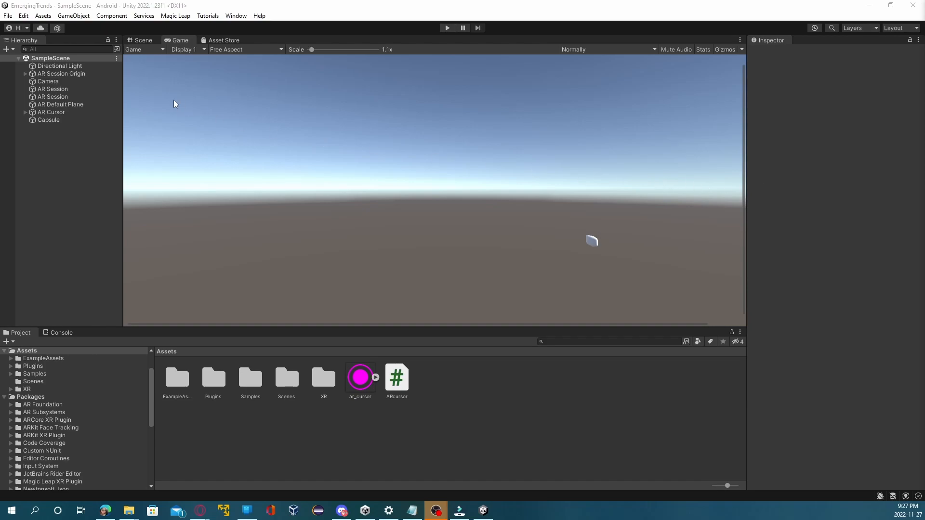
pyautogui.click(28, 16)
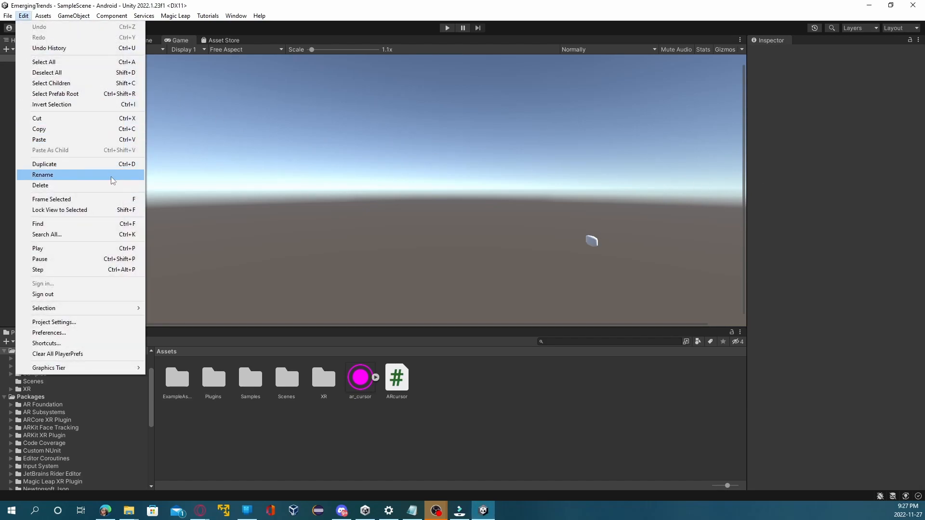
pyautogui.click(79, 324)
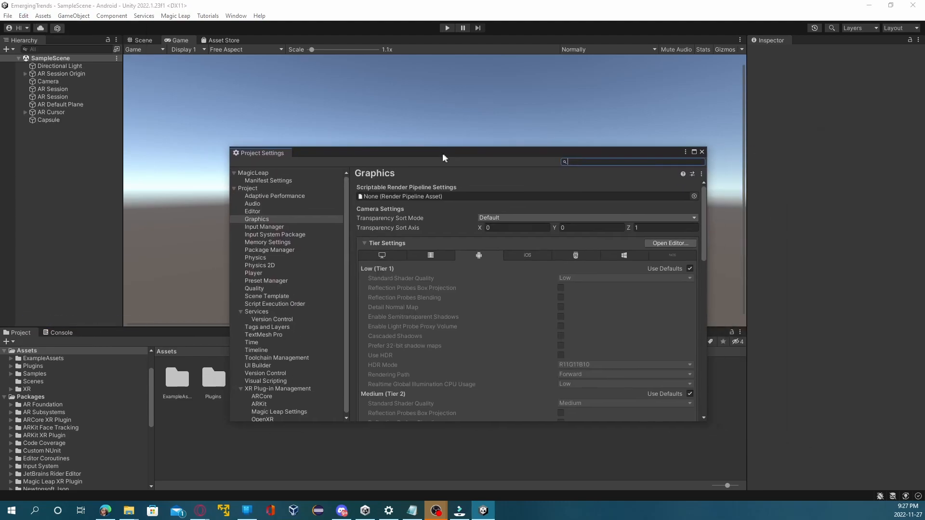
pyautogui.moveTo(442, 153); pyautogui.dragTo(355, 109)
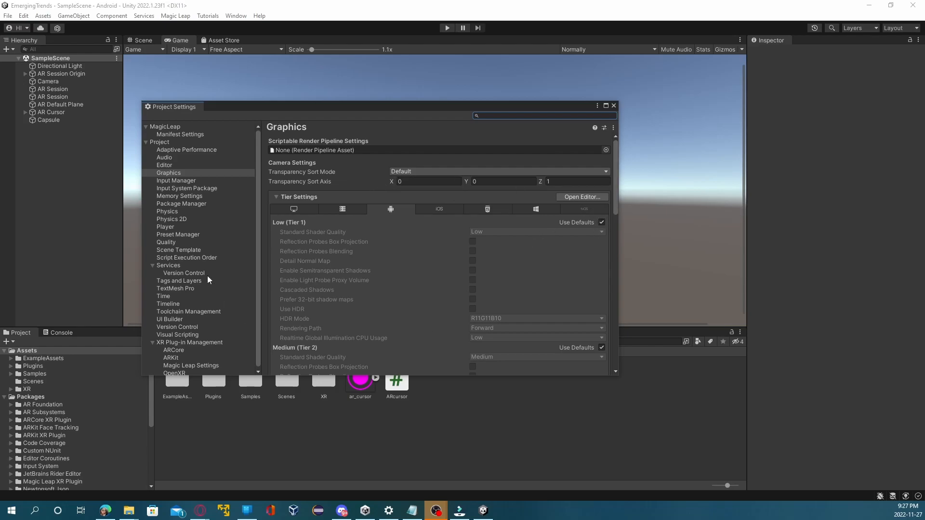
pyautogui.click(210, 340)
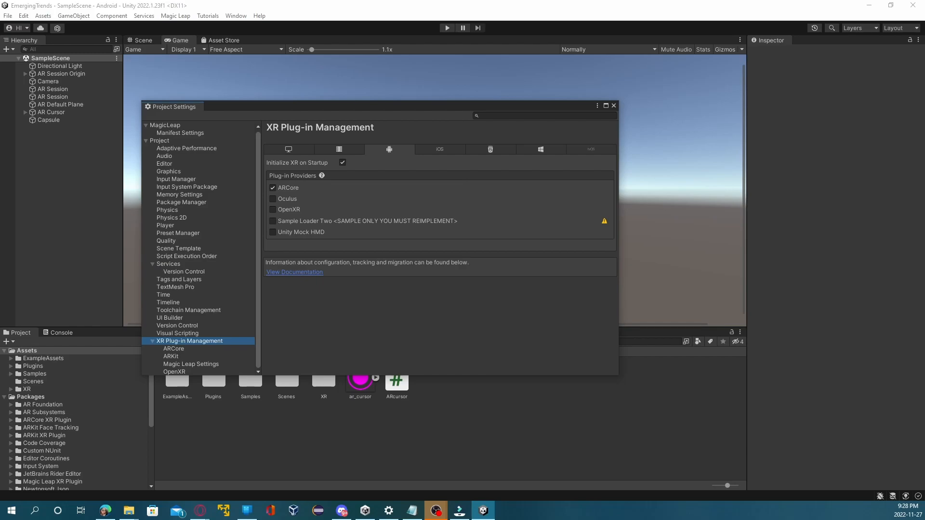
pyautogui.click(441, 149)
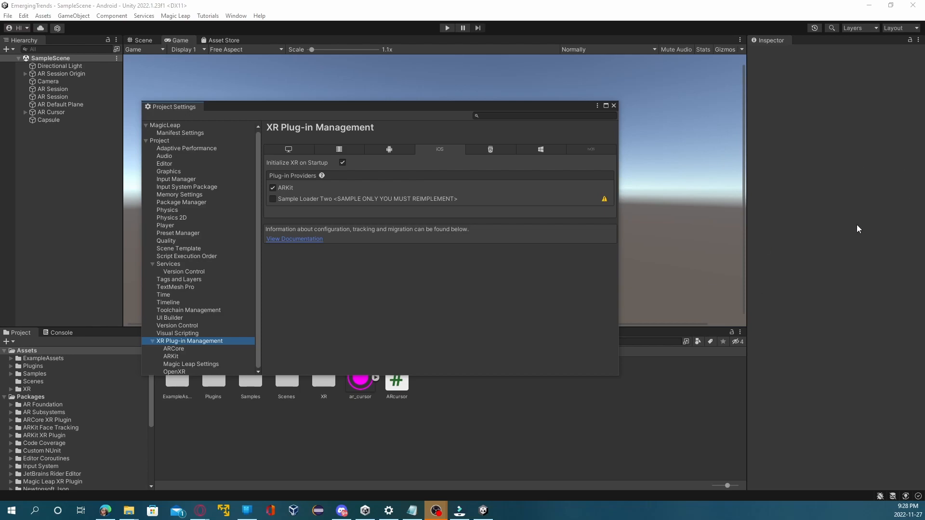
pyautogui.click(189, 348)
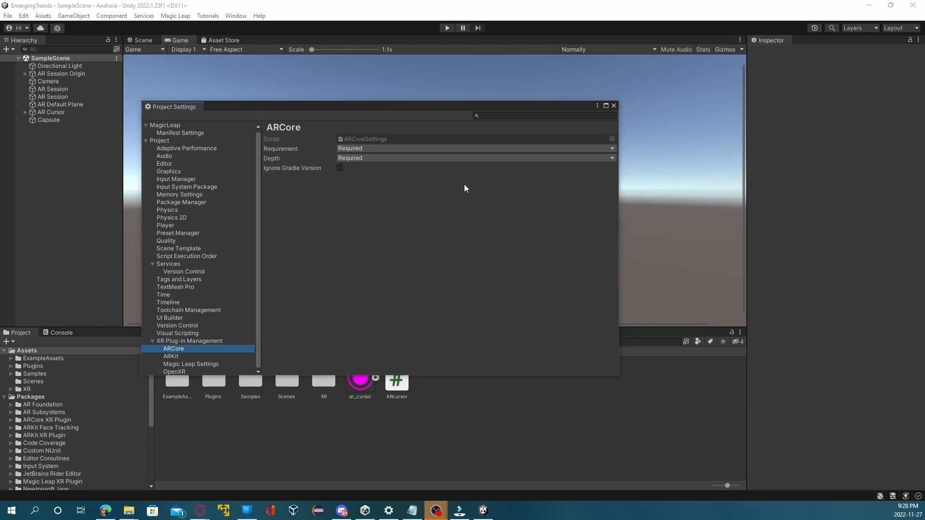
pyautogui.click(613, 106)
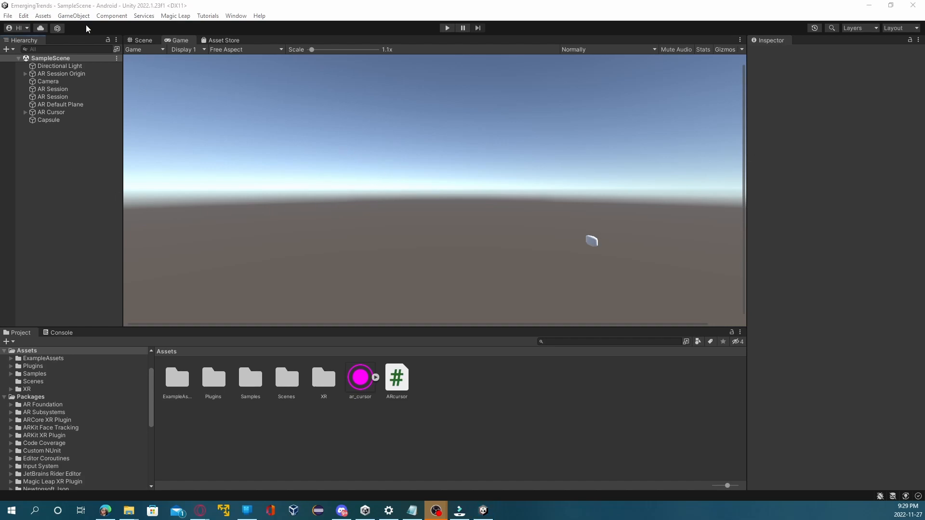
# Add a new camera object to SampleScene.
pyautogui.click(73, 15)
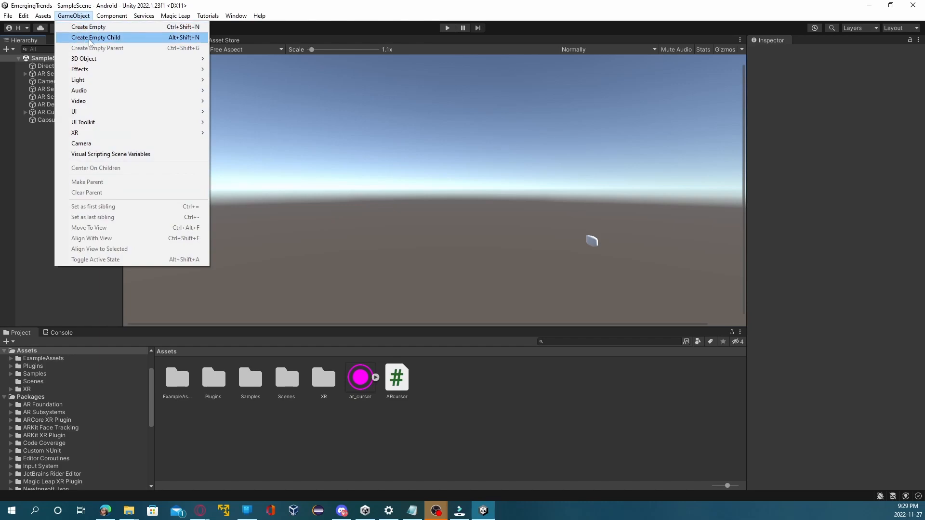
pyautogui.click(129, 144)
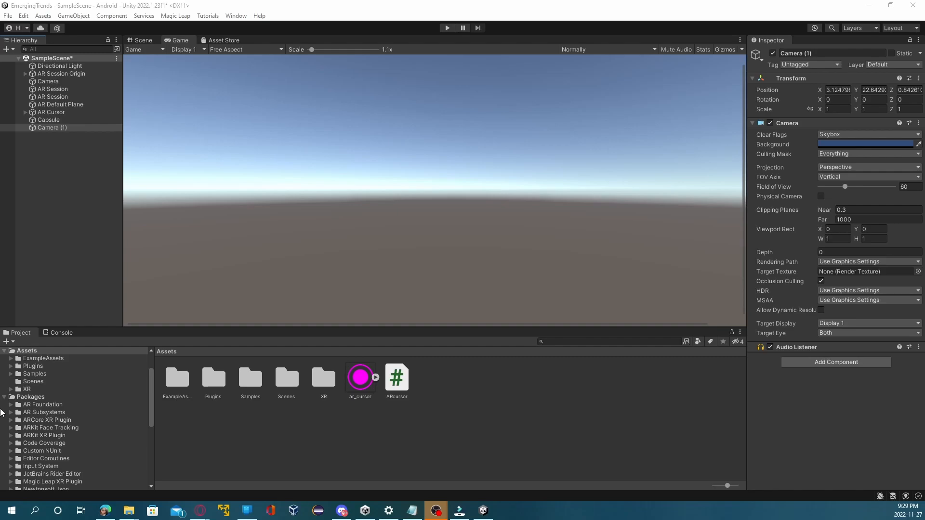
pyautogui.click(53, 351)
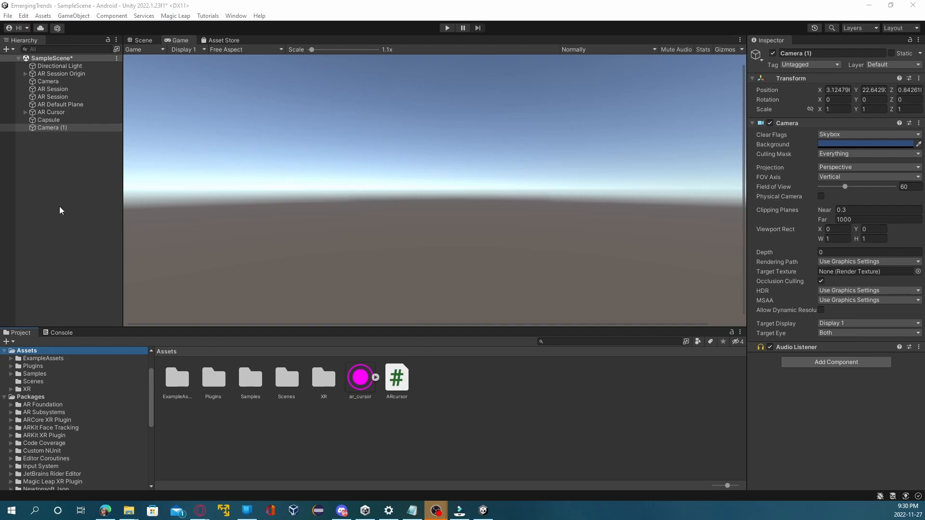
# Try to add an AR Session object to the scene hierarchy.
pyautogui.rightClick(61, 163)
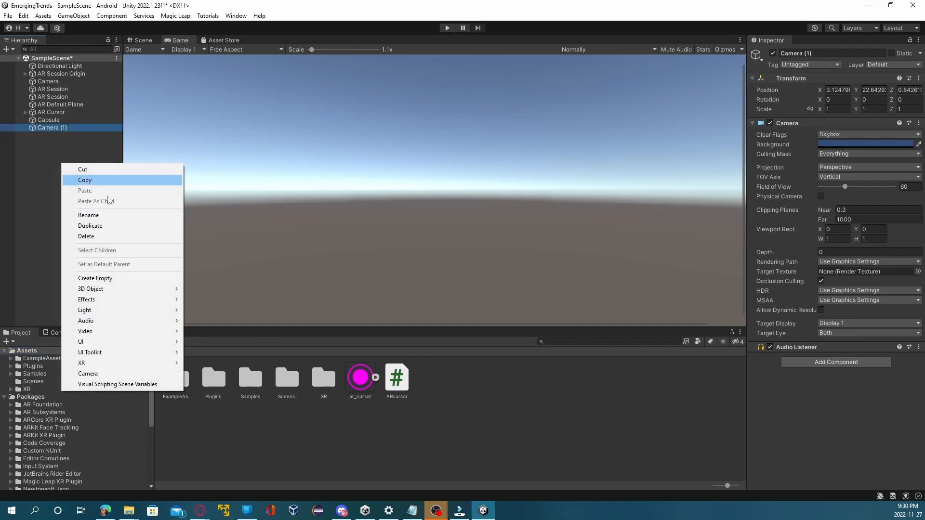
pyautogui.moveTo(128, 323)
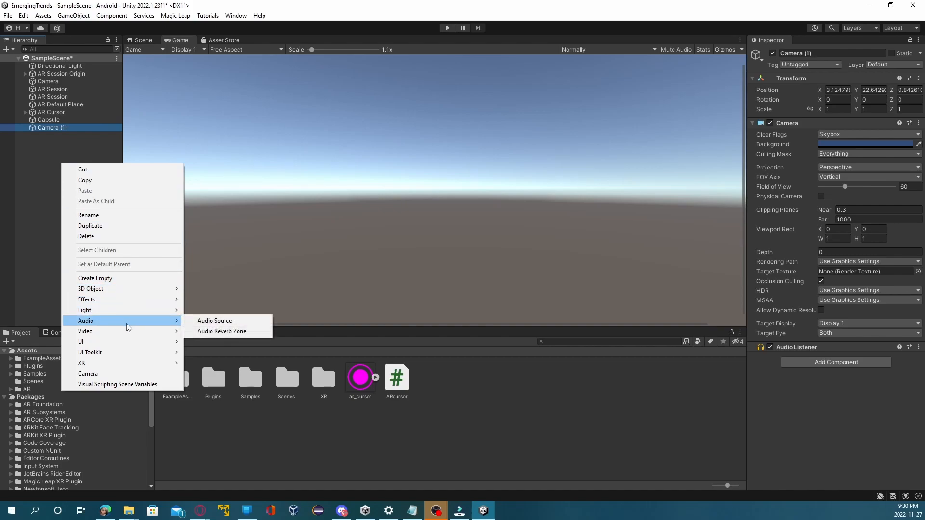
pyautogui.moveTo(168, 364)
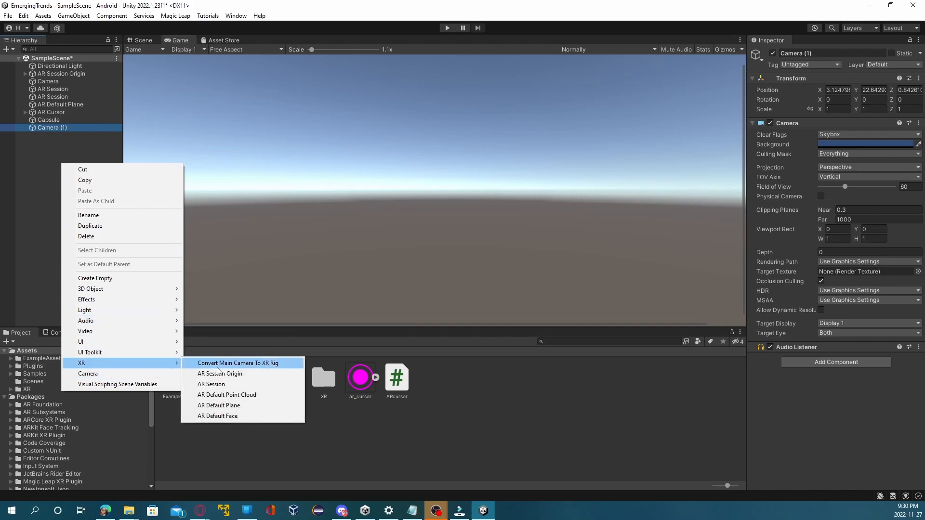
pyautogui.click(268, 383)
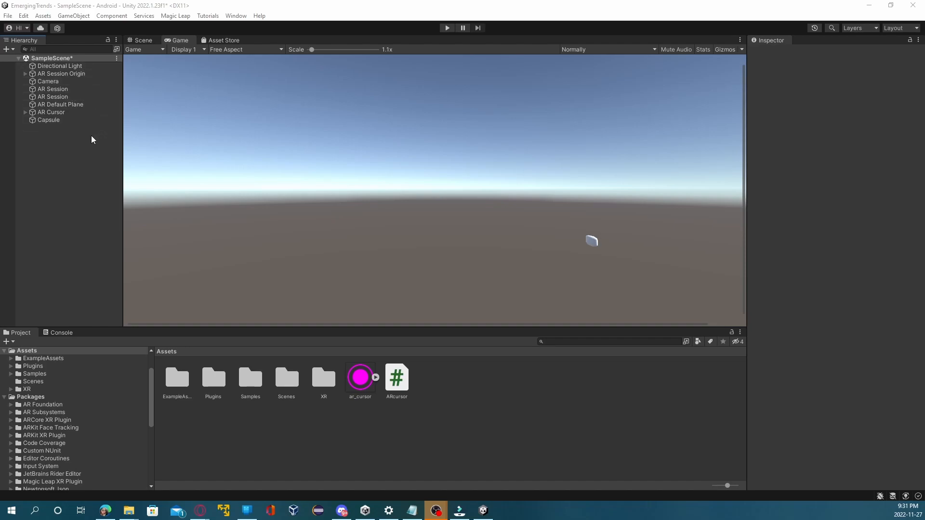
pyautogui.rightClick(74, 158)
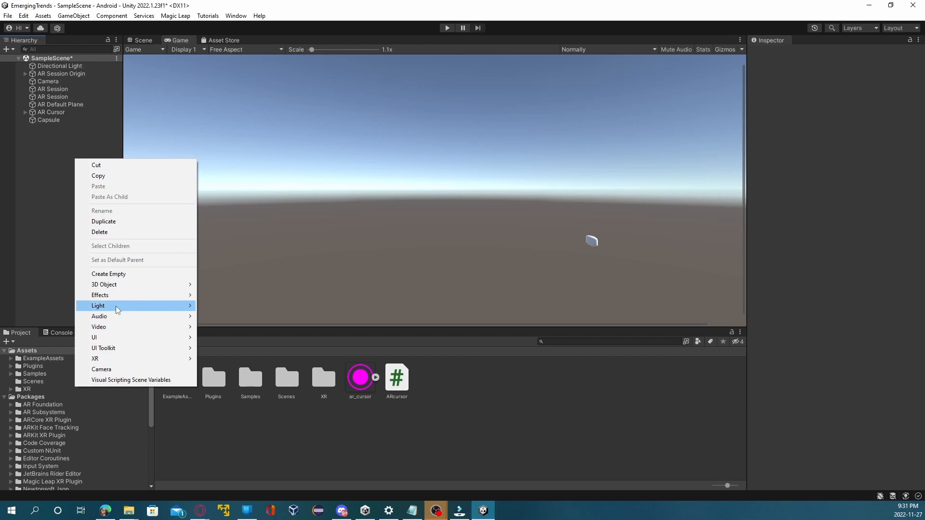
pyautogui.moveTo(145, 358)
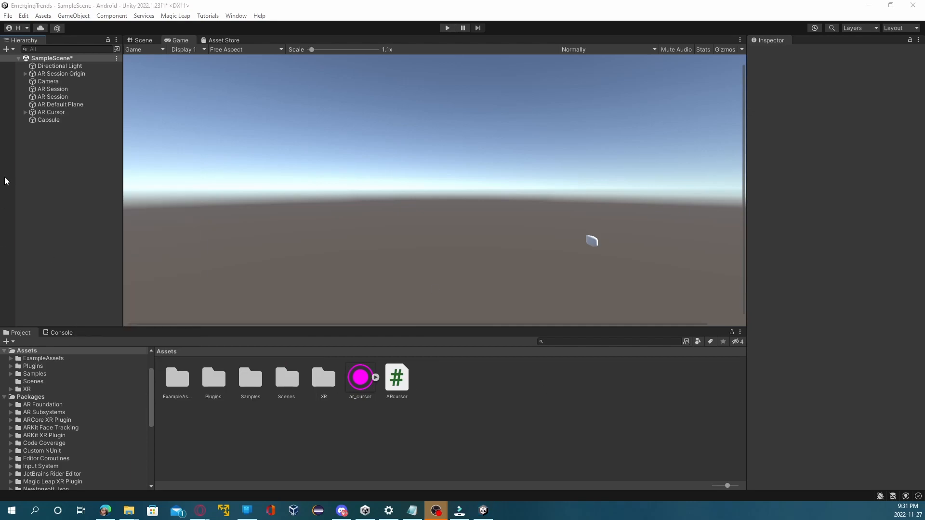
pyautogui.rightClick(41, 186)
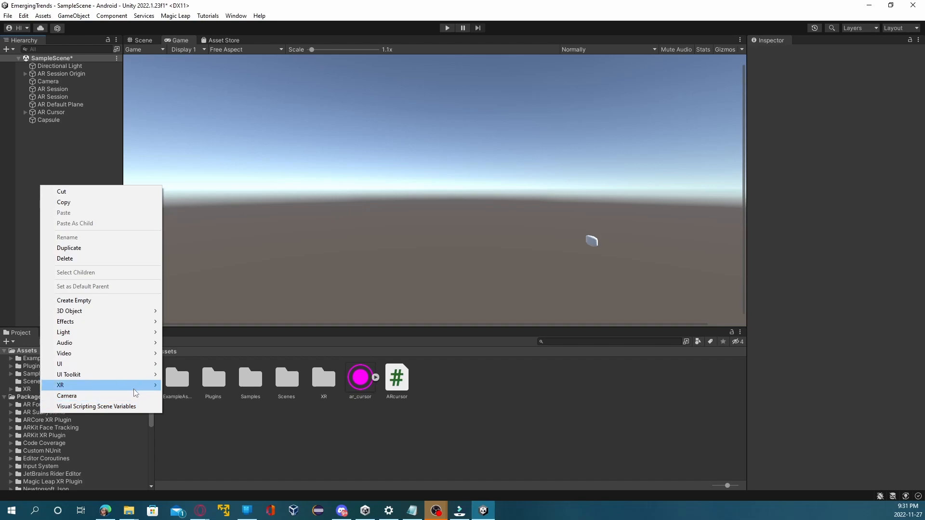
pyautogui.moveTo(140, 386)
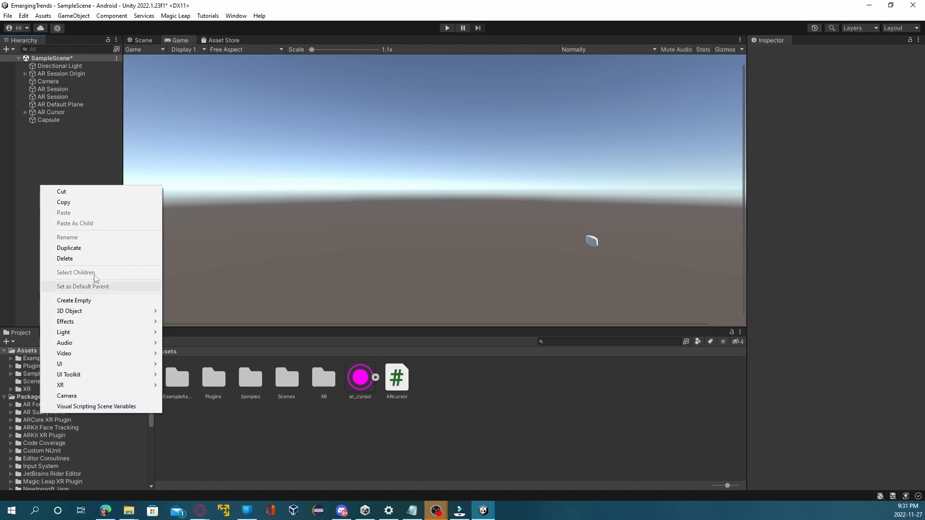
# Expand the AR Cursor object in the hierarchy and add another camera to the scene.
pyautogui.click(24, 112)
pyautogui.rightClick(45, 166)
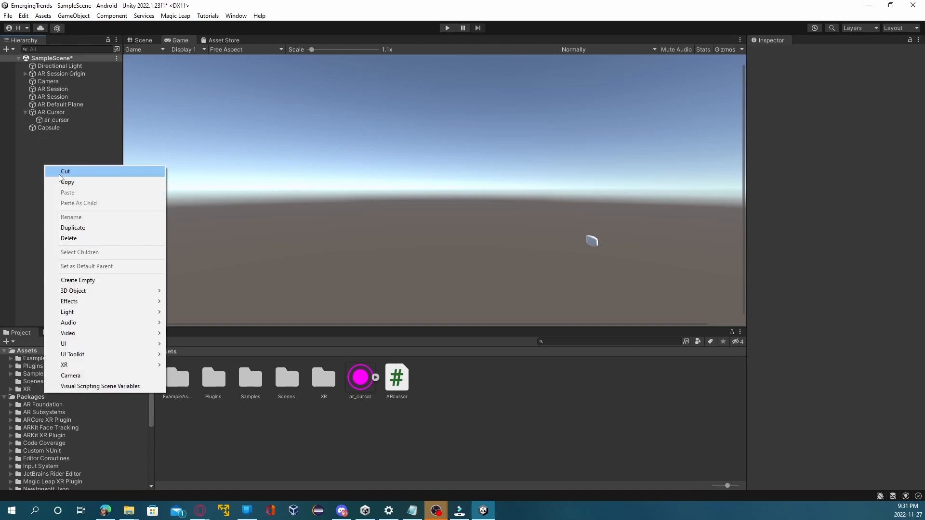
pyautogui.click(114, 375)
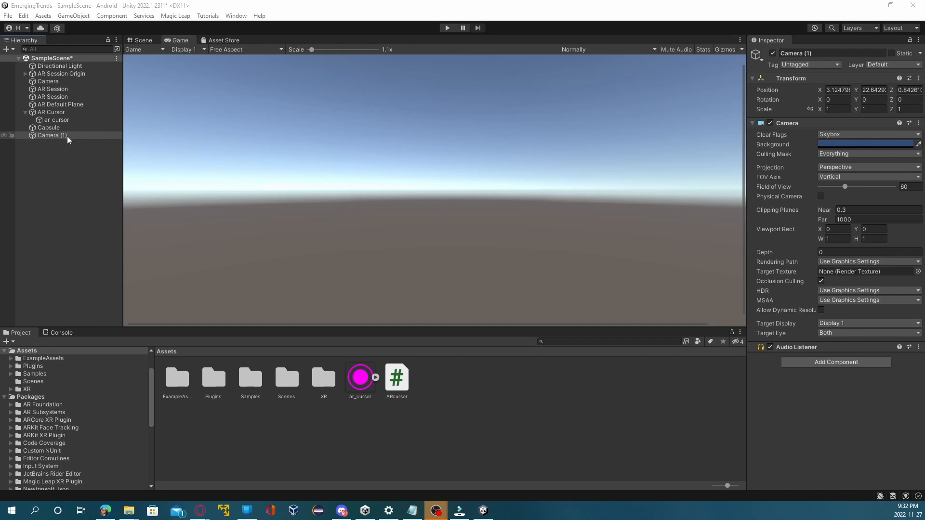
# Delete the extra Camera (1) object from the scene, keeping the original Camera.
pyautogui.click(46, 81)
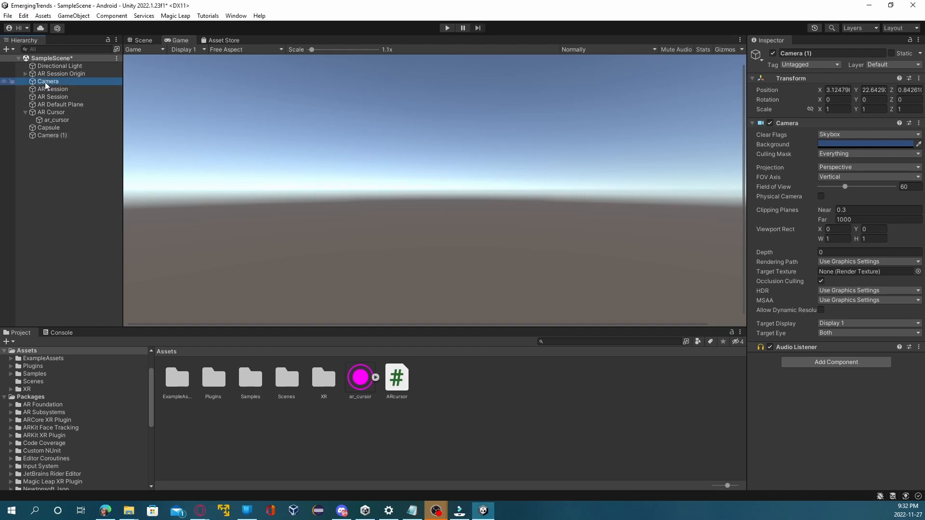
pyautogui.rightClick(60, 136)
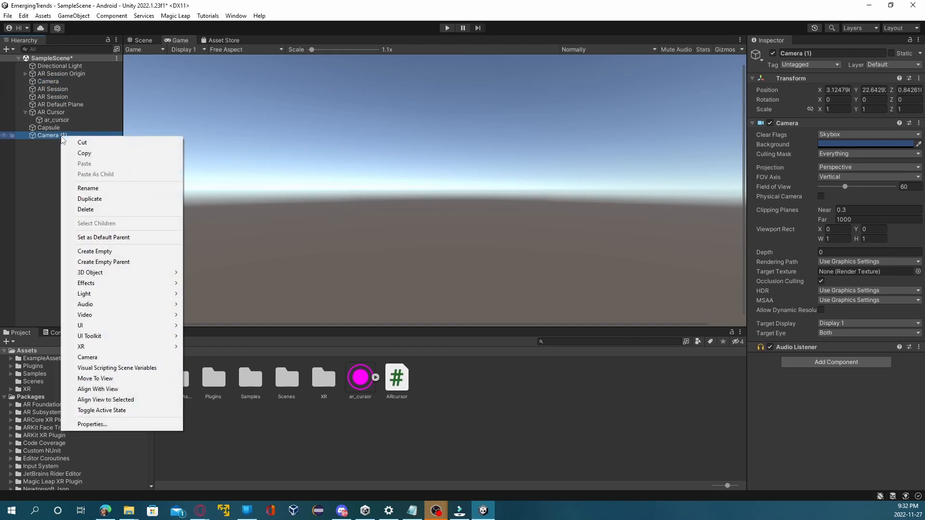
pyautogui.click(99, 209)
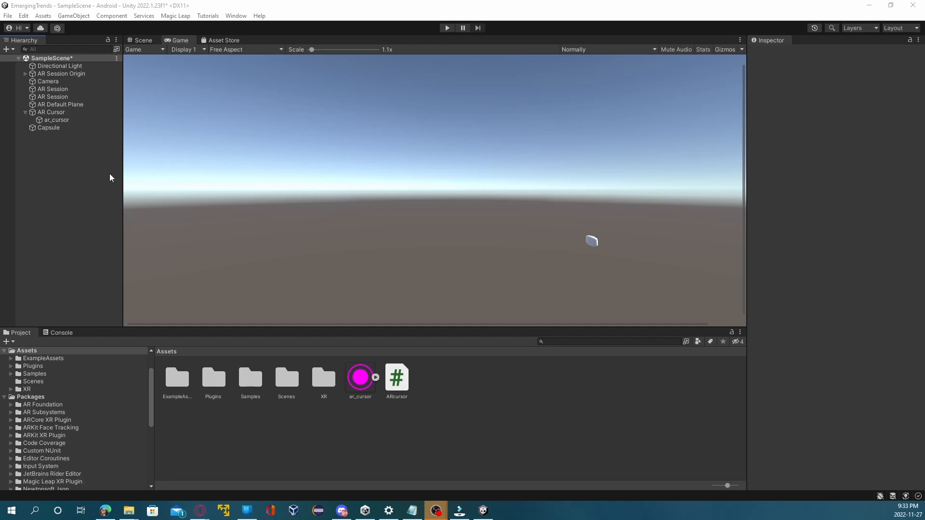
# Add an XR AR Default Plane object to SampleScene.
pyautogui.rightClick(10, 171)
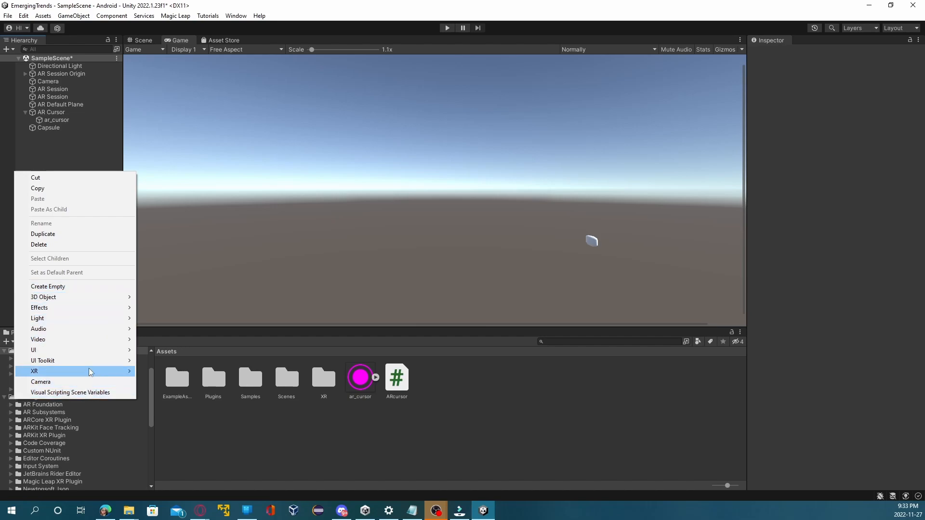
pyautogui.moveTo(98, 374)
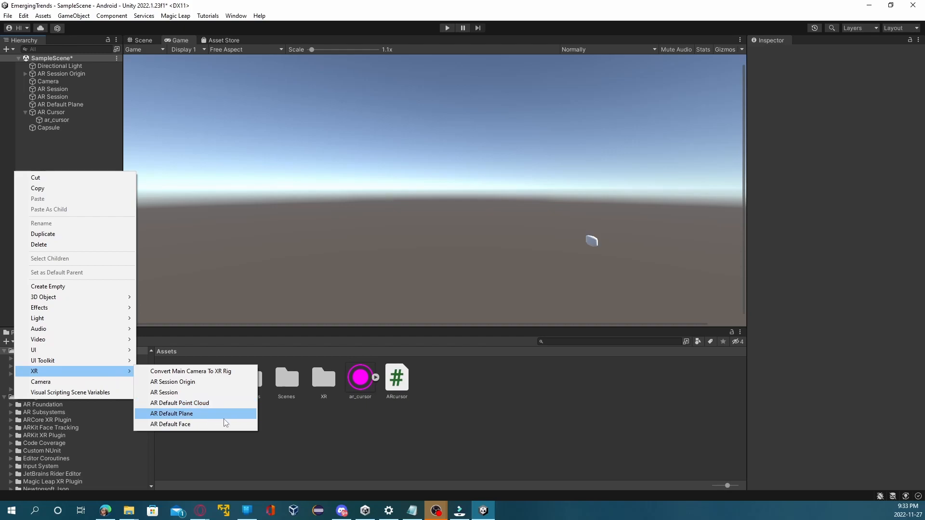
pyautogui.click(212, 414)
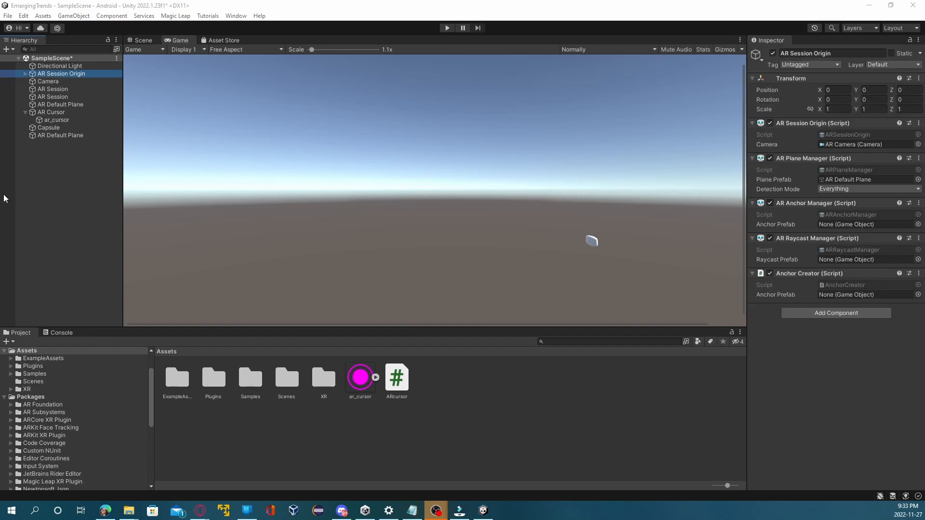
# Examine the components of AR Session Origin, including its plane prefab, and of the newly added AR Default Plane.
pyautogui.click(71, 132)
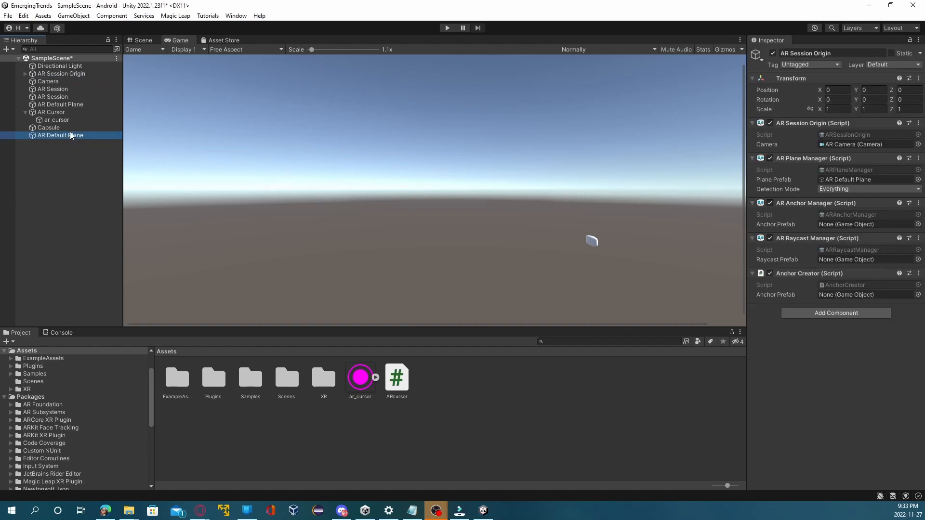
pyautogui.click(74, 74)
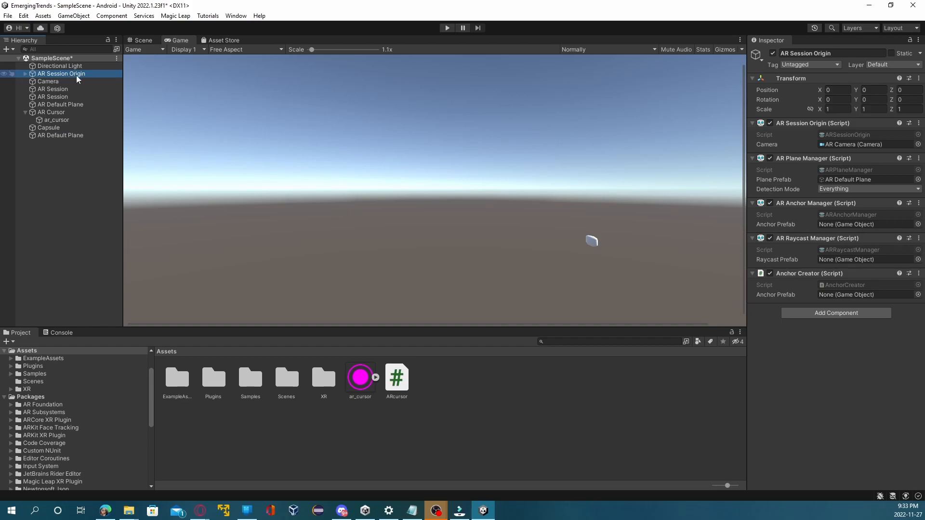
pyautogui.moveTo(63, 135); pyautogui.dragTo(39, 149)
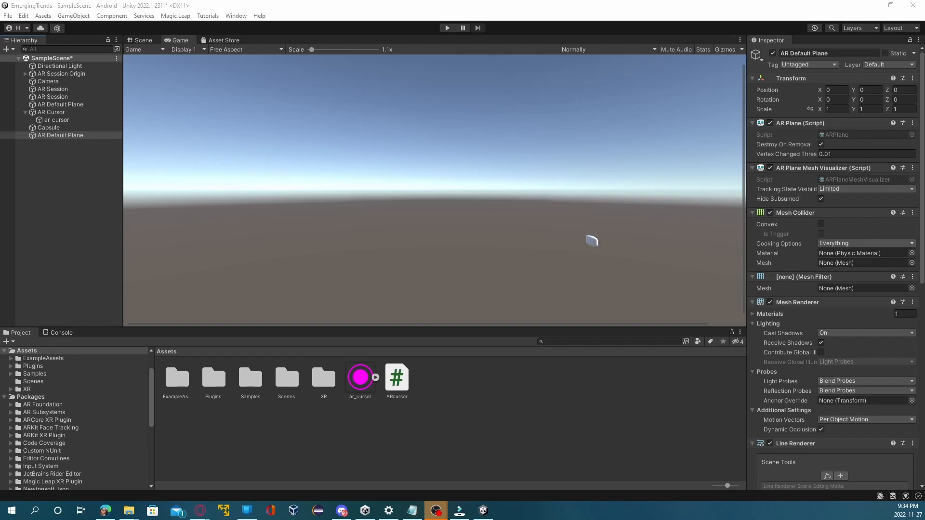
# Search the components that can be added to AR Session Origin for "ar raycas", adding none.
pyautogui.click(61, 74)
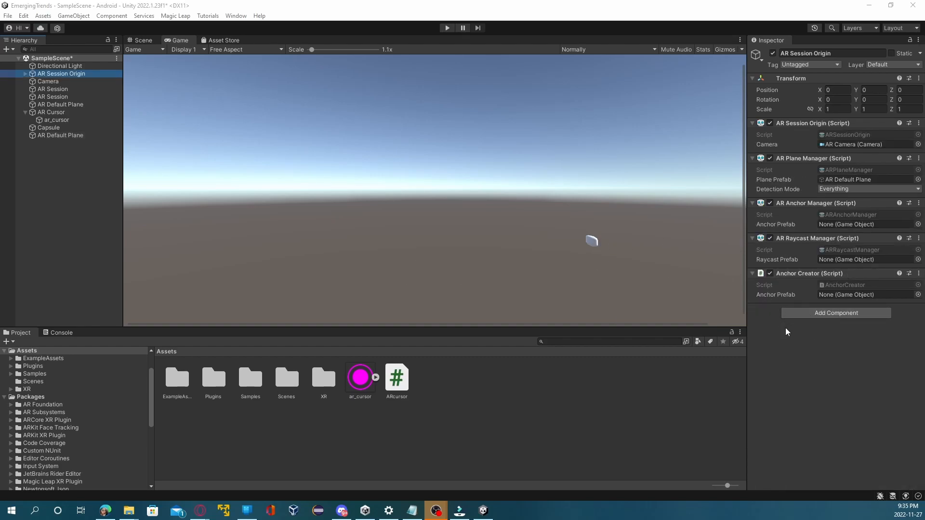
pyautogui.click(856, 314)
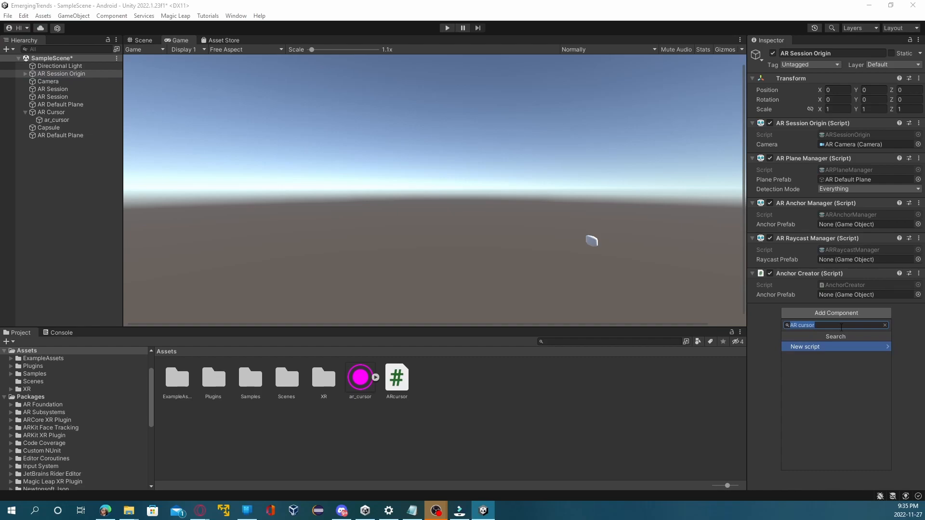
pyautogui.write('ar ra')
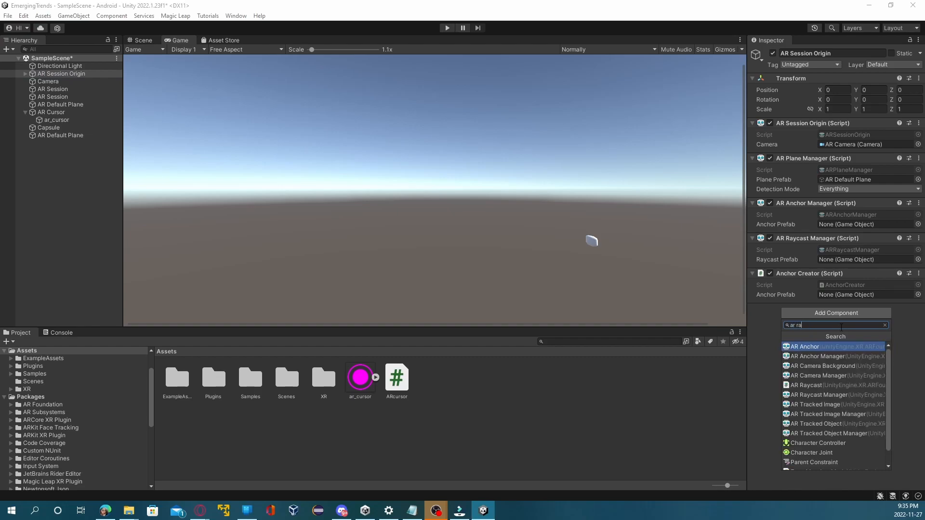
pyautogui.write('ycas')
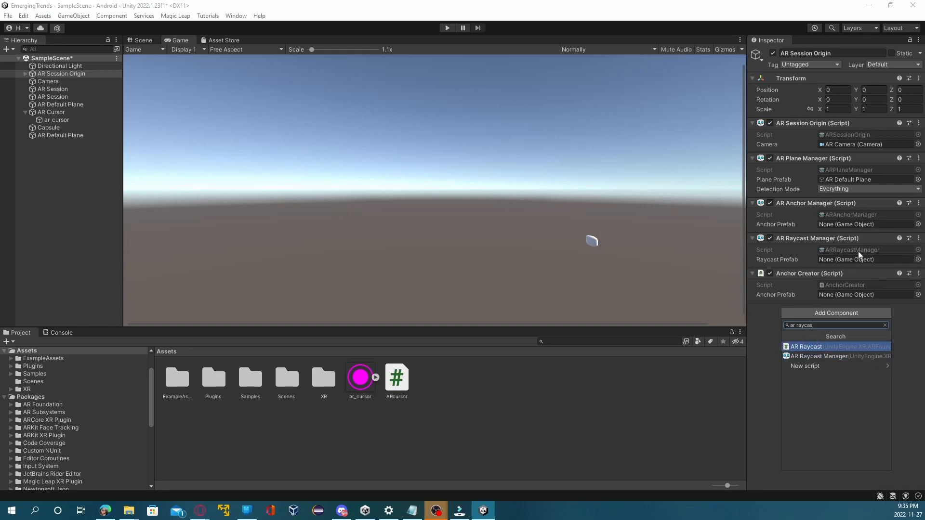
pyautogui.press('Escape')
pyautogui.press('Escape')
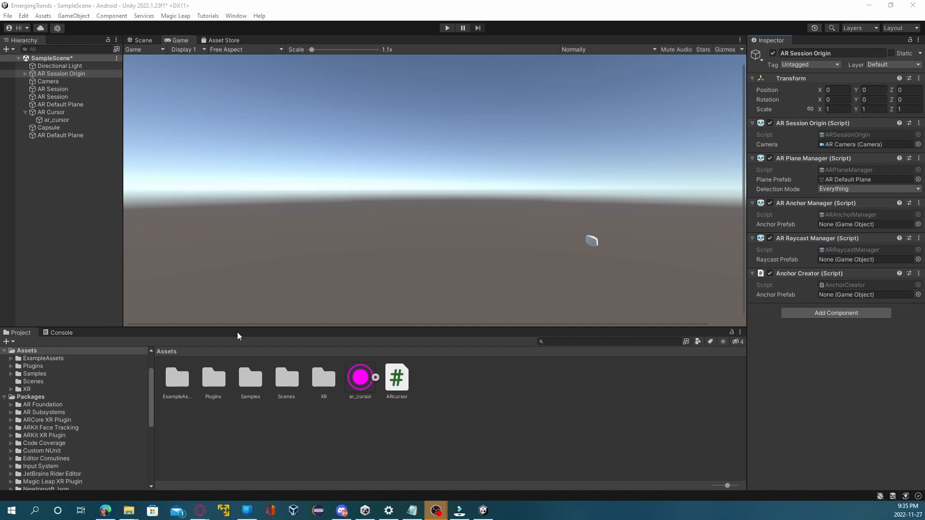
# Import the ar_cursor PNG from the Documents folder into the project's Assets folder and minimize the File Explorer window.
pyautogui.click(354, 380)
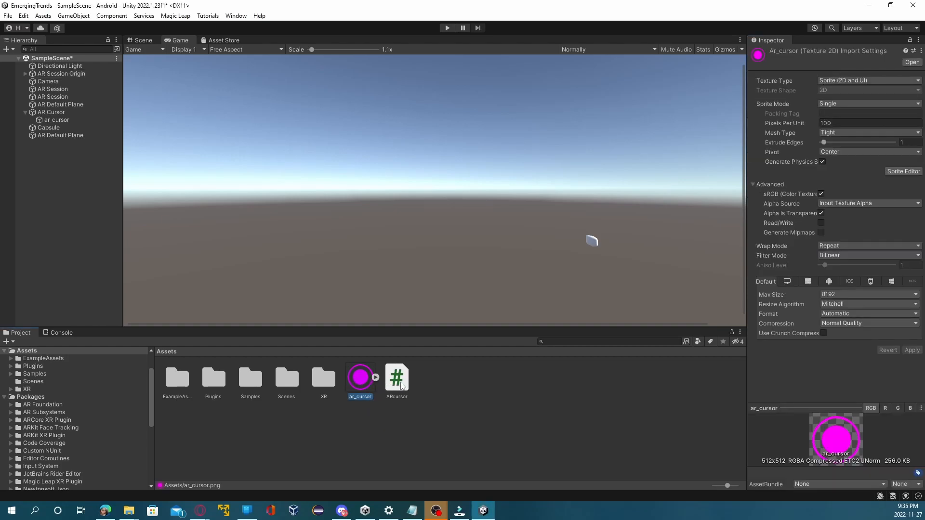
pyautogui.hotkey('alt', 'Tab')
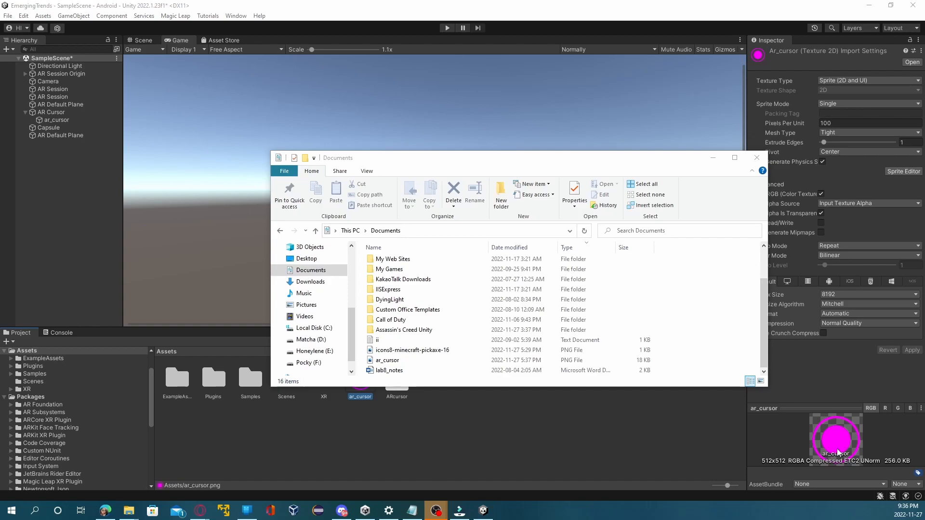
pyautogui.click(408, 362)
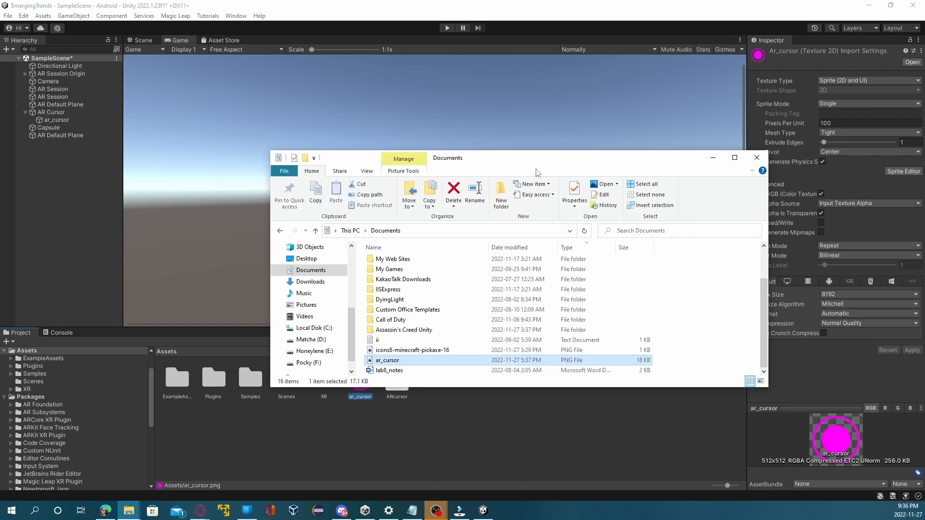
pyautogui.moveTo(534, 164); pyautogui.dragTo(518, 109)
pyautogui.moveTo(373, 305); pyautogui.dragTo(455, 408)
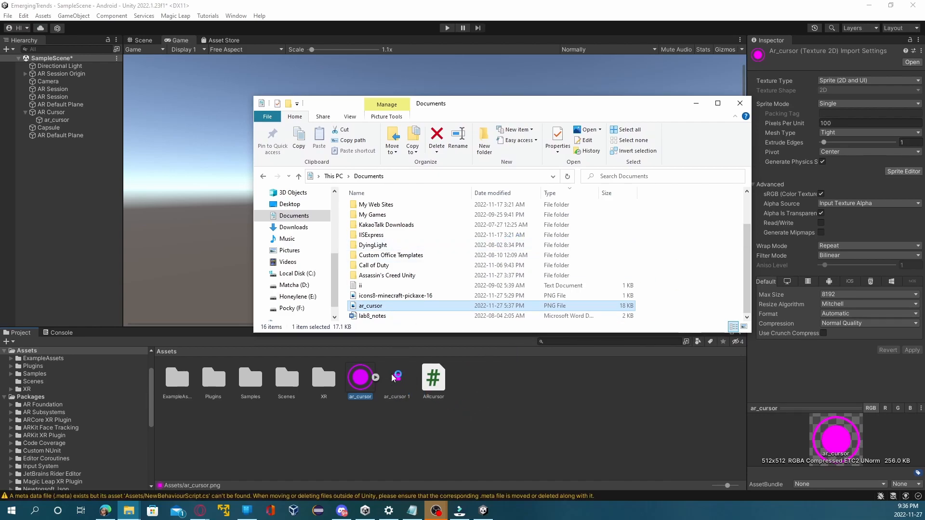
pyautogui.click(697, 104)
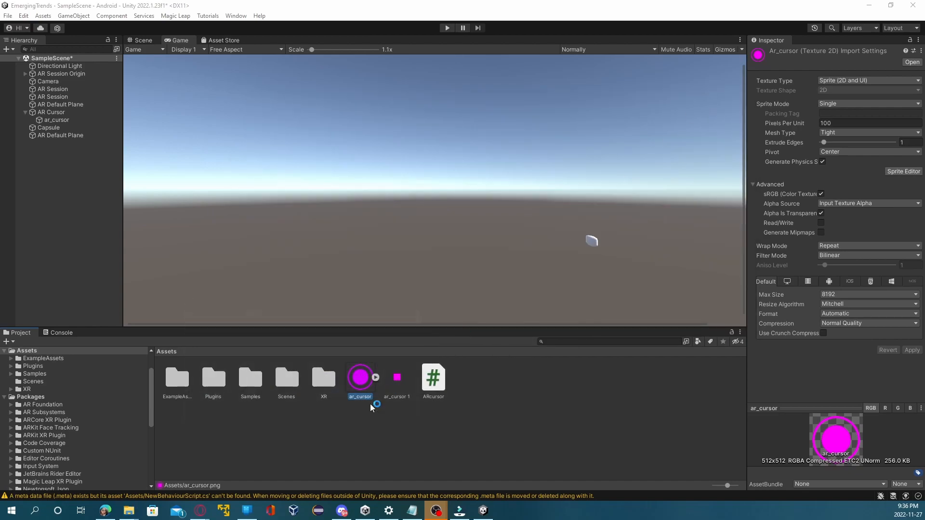
# Delete the duplicate ar_cursor 1 image from the Assets folder.
pyautogui.click(401, 380)
pyautogui.press('Delete')
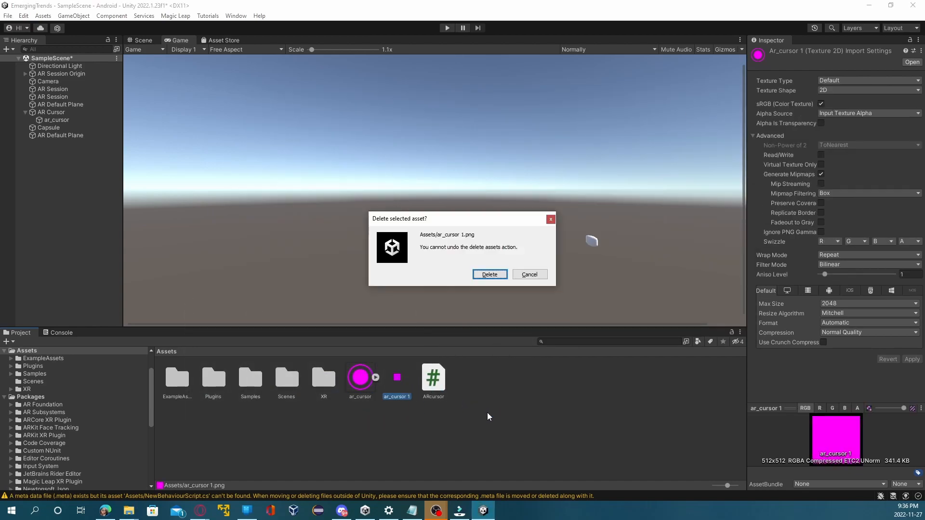
pyautogui.click(490, 273)
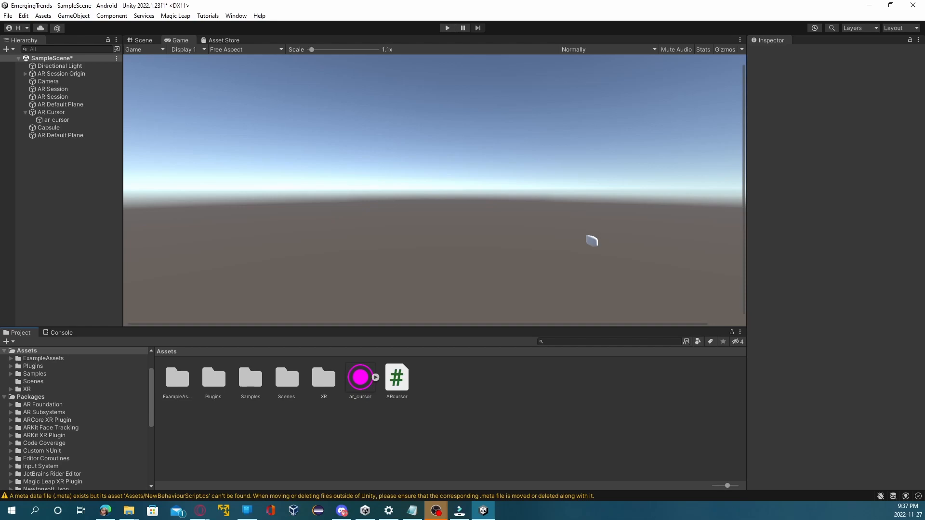
# Place the ar_cursor image under the AR Cursor object as another child, and delete that duplicate child.
pyautogui.click(359, 385)
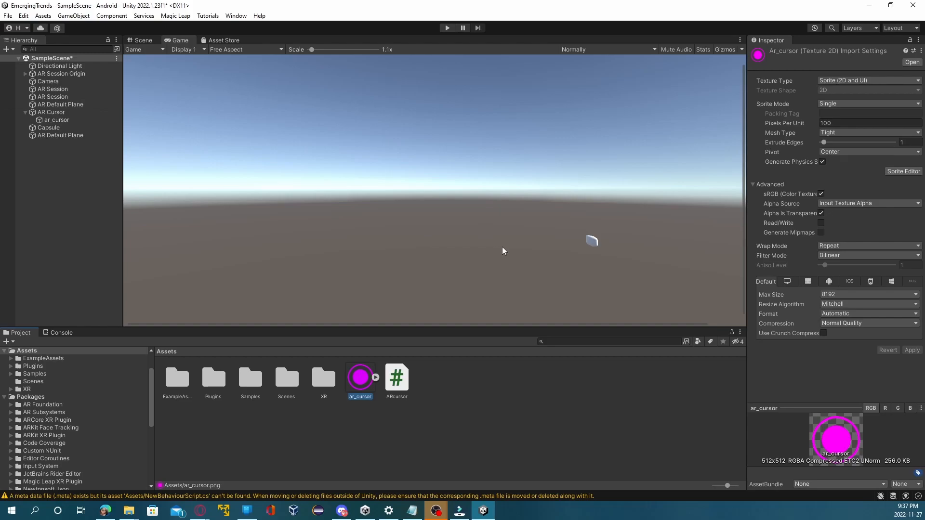
pyautogui.moveTo(590, 242); pyautogui.dragTo(591, 238, button='middle')
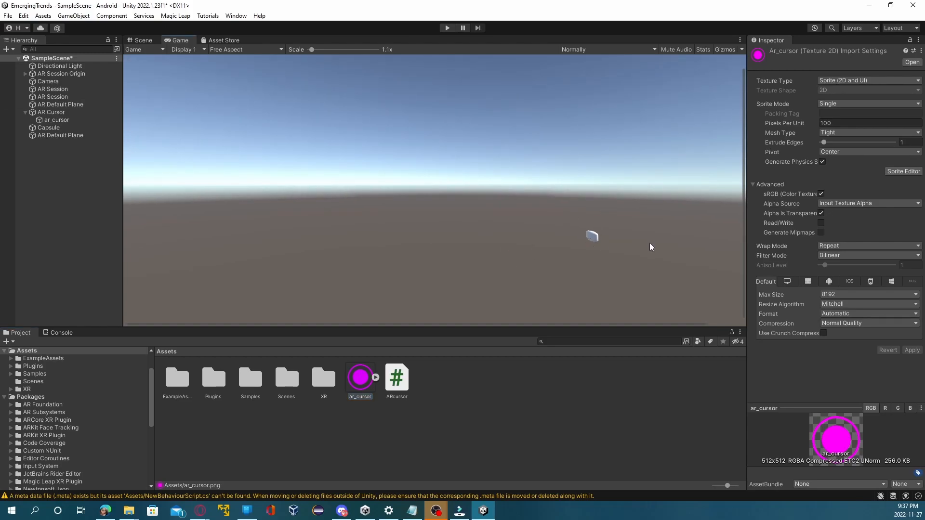
pyautogui.scroll(-1, 588, 237)
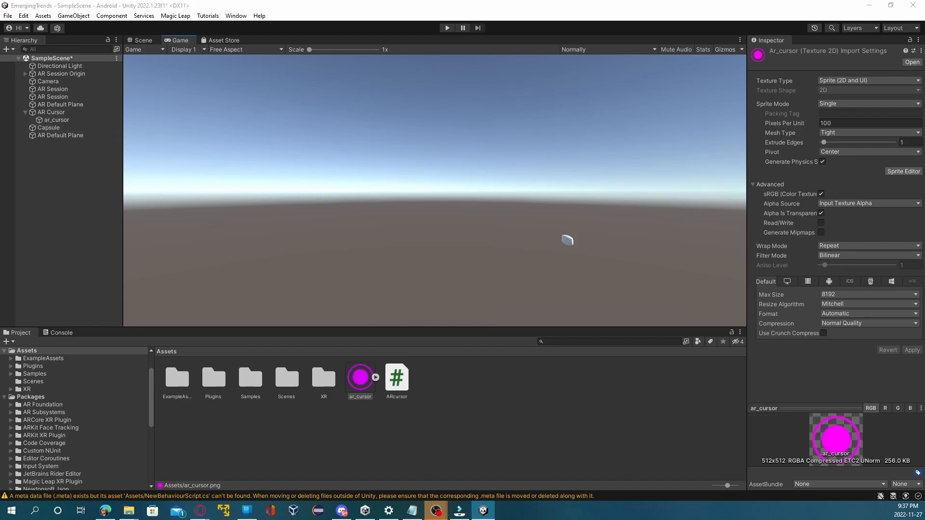
pyautogui.doubleClick(52, 89)
pyautogui.click(68, 119)
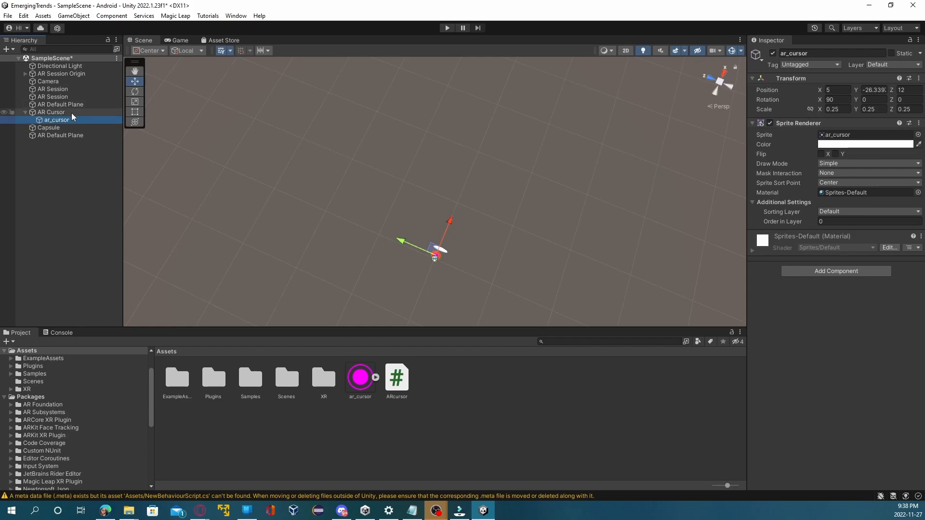
pyautogui.moveTo(362, 384); pyautogui.dragTo(60, 111)
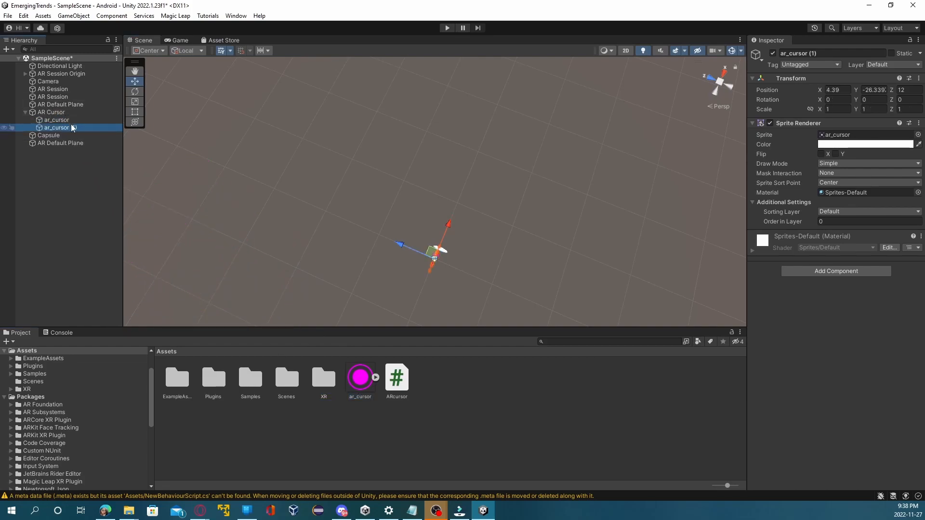
pyautogui.press('Delete')
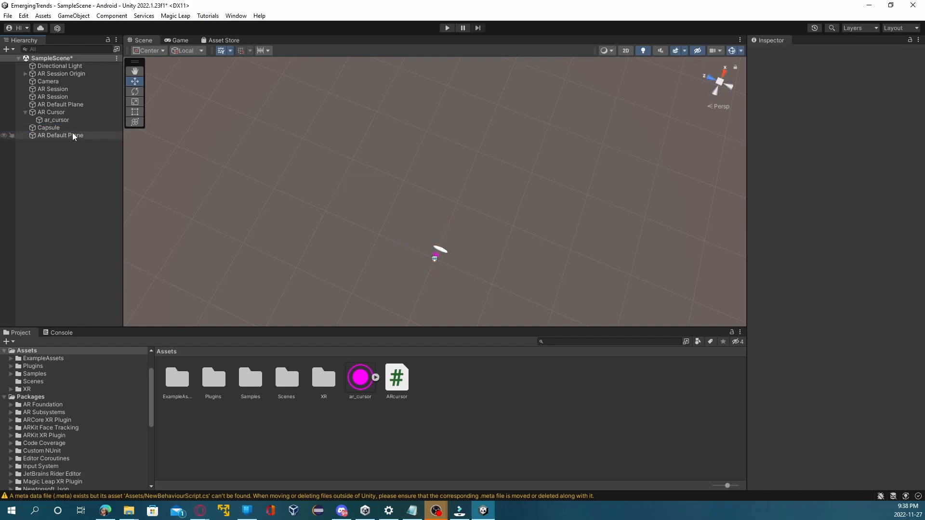
# Examine the cursor sprite and capsule in the scene and the Transform and Sprite Renderer settings of the ar_cursor child.
pyautogui.moveTo(493, 272); pyautogui.dragTo(490, 292, button='right')
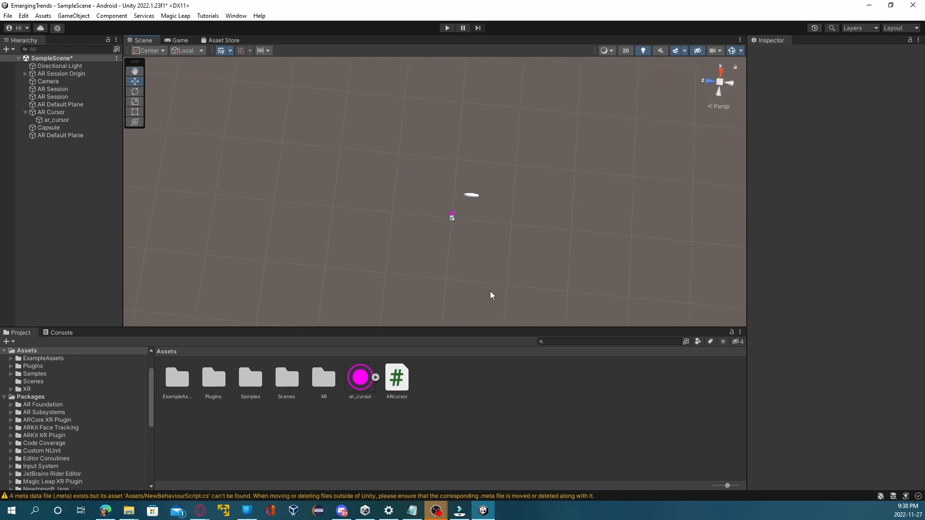
pyautogui.scroll(5, 487, 247)
pyautogui.moveTo(504, 246); pyautogui.dragTo(618, 252, button='right')
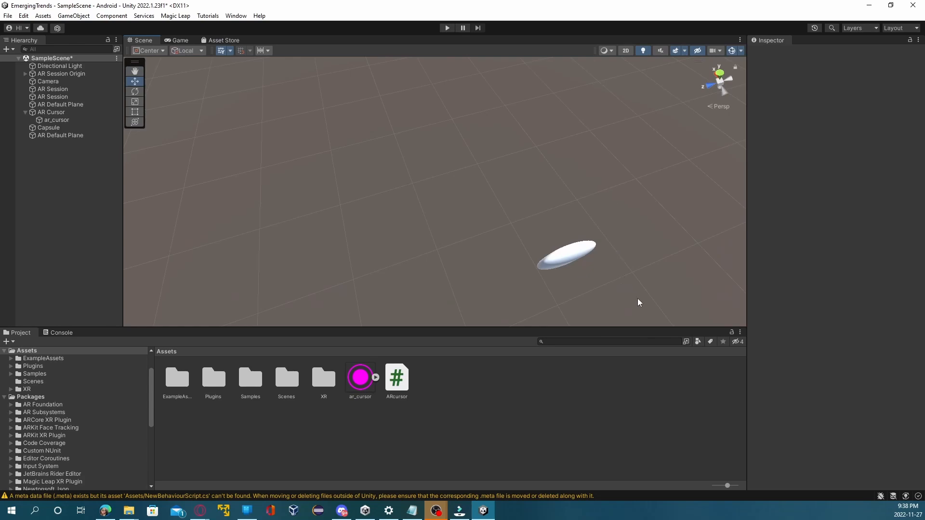
pyautogui.moveTo(637, 298); pyautogui.dragTo(626, 295, button='right')
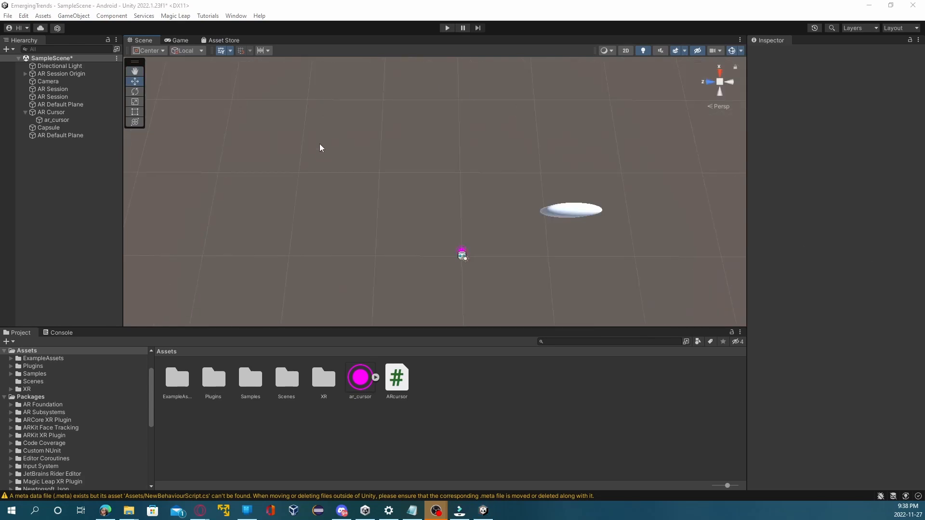
pyautogui.click(76, 119)
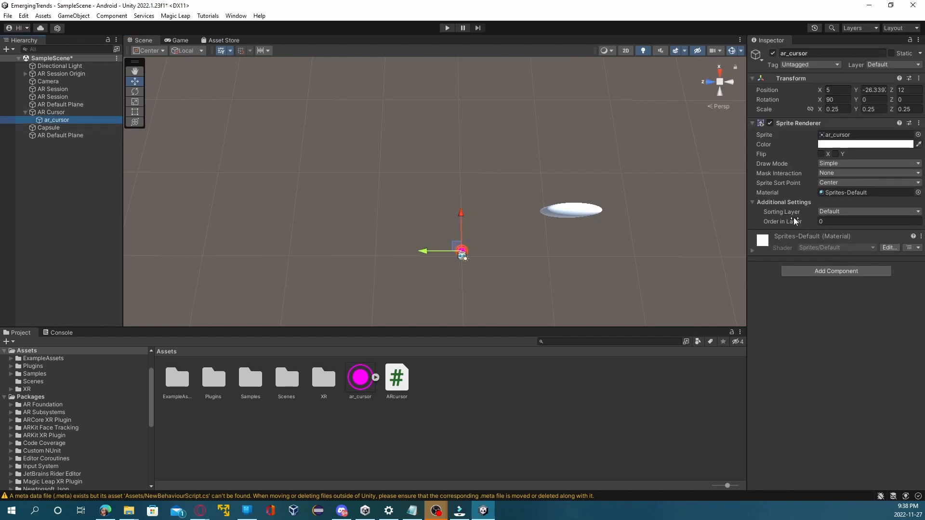
# Create a new script named ARCursor2 and add it as a component to the AR Cursor object.
pyautogui.click(51, 112)
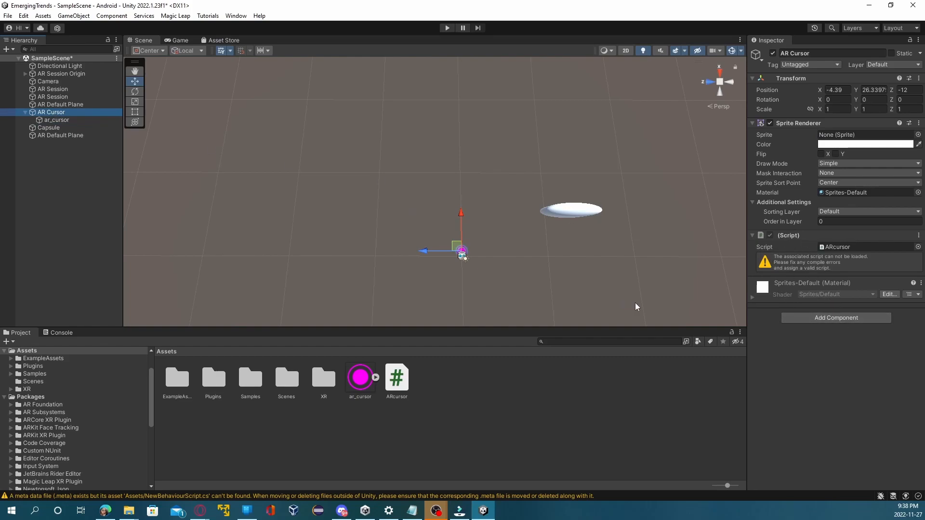
pyautogui.click(819, 319)
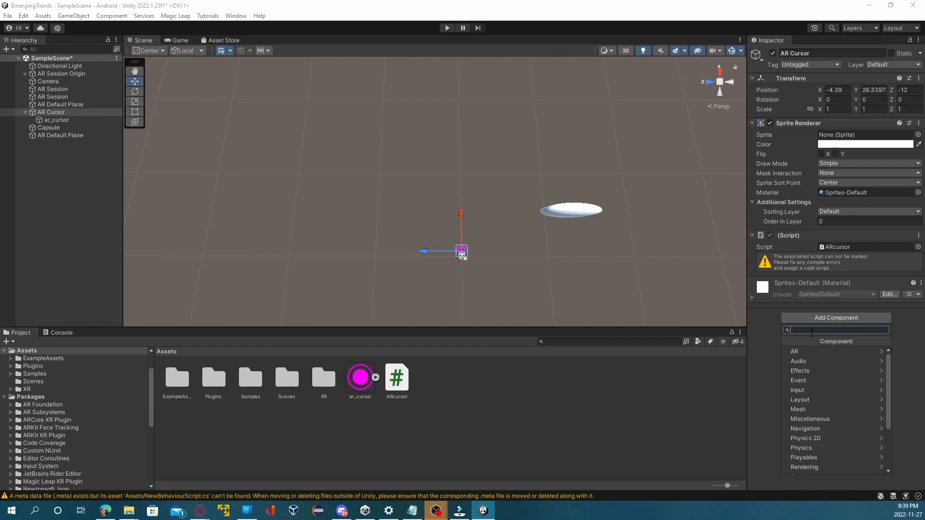
pyautogui.write('ARC')
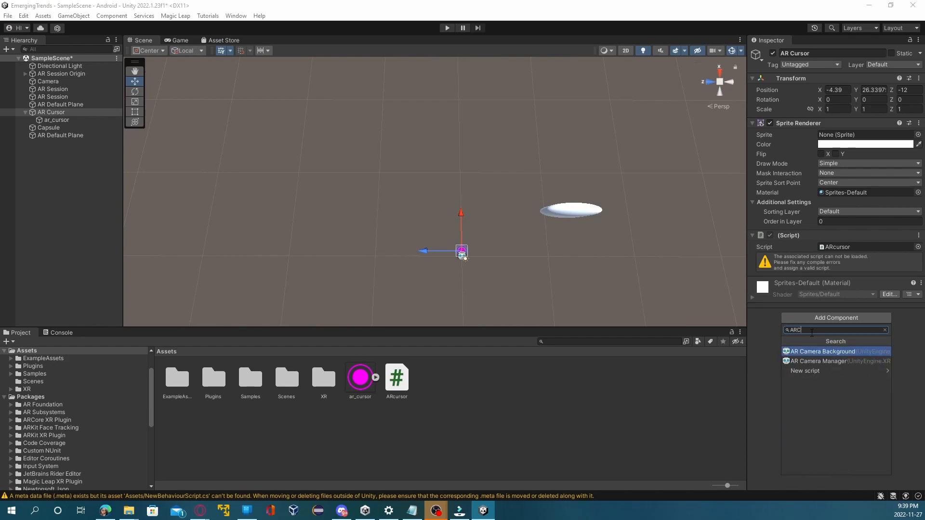
pyautogui.write('urs')
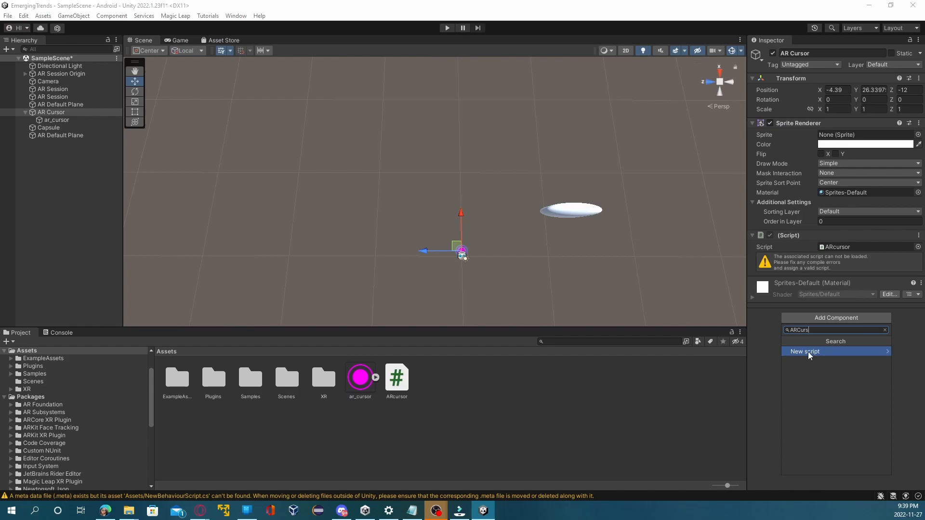
pyautogui.write('or2')
pyautogui.click(808, 352)
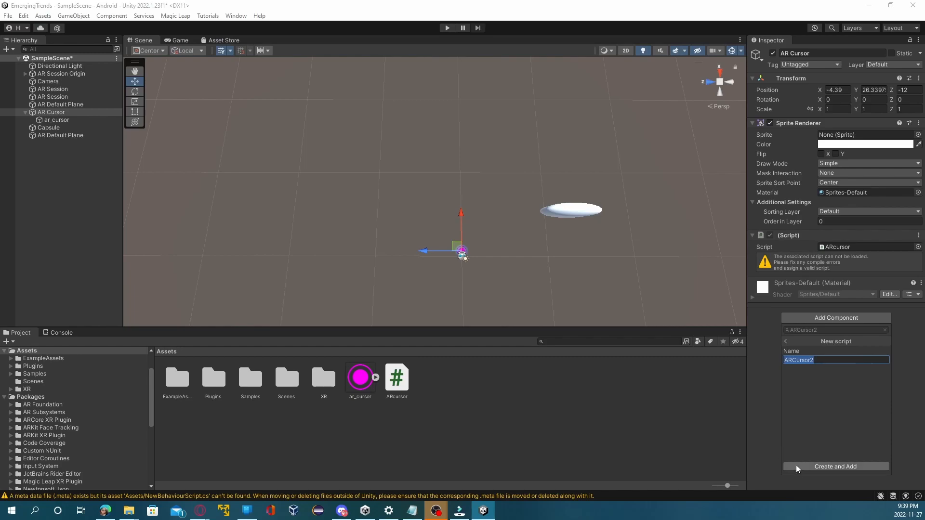
pyautogui.click(835, 467)
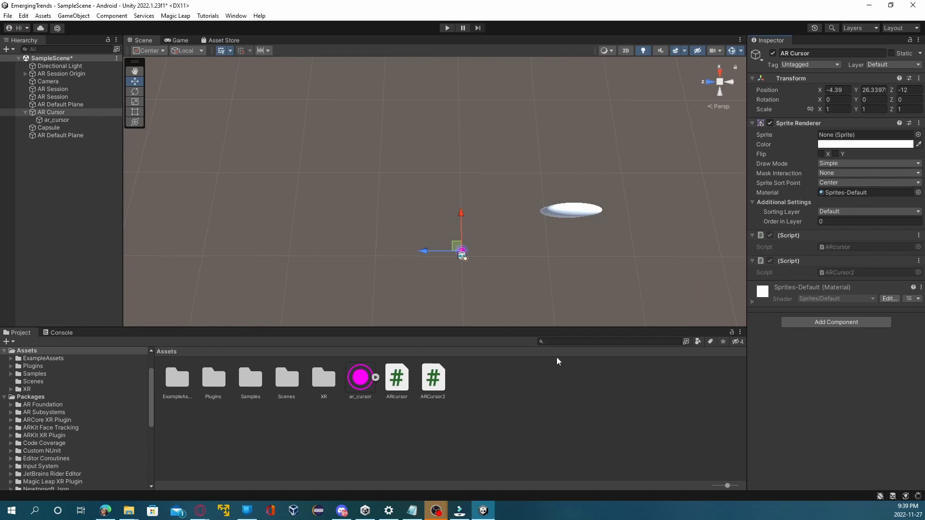
# Delete the ARCursor2 script from the Assets folder.
pyautogui.click(441, 384)
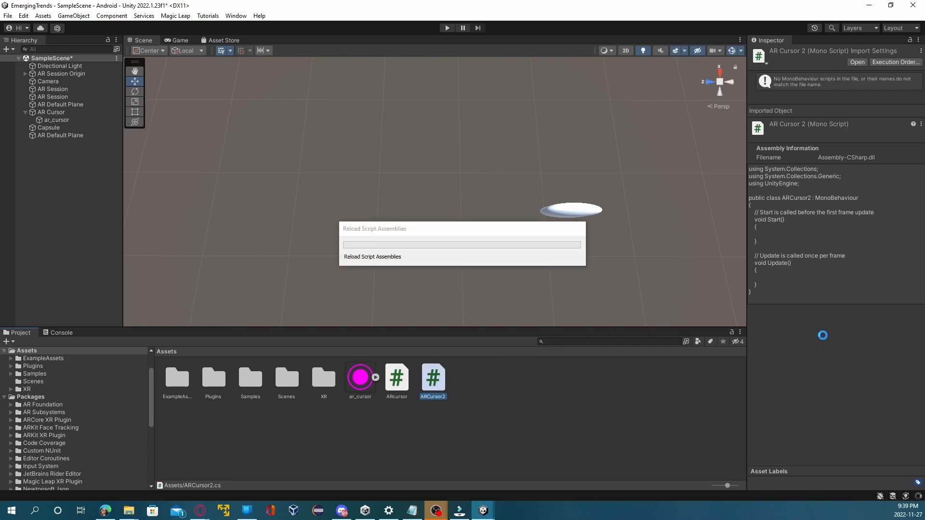
pyautogui.press('Delete')
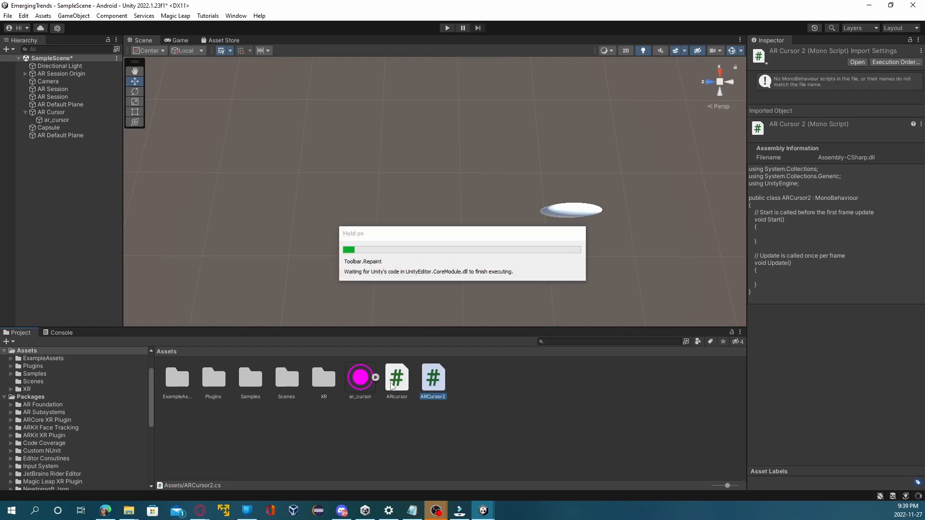
pyautogui.click(497, 274)
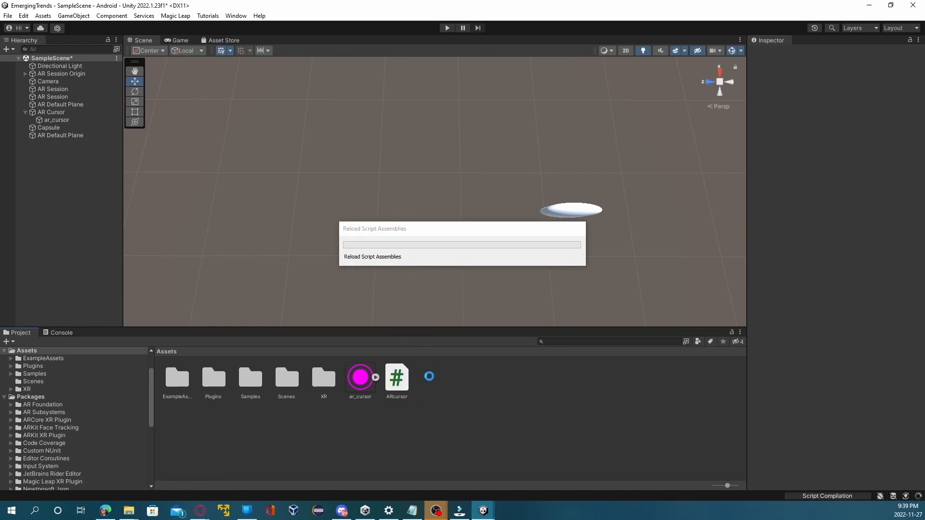
# Open the ARcursor script in Visual Studio and examine its public fields and its Start, Update and UpdateCursor methods.
pyautogui.doubleClick(397, 383)
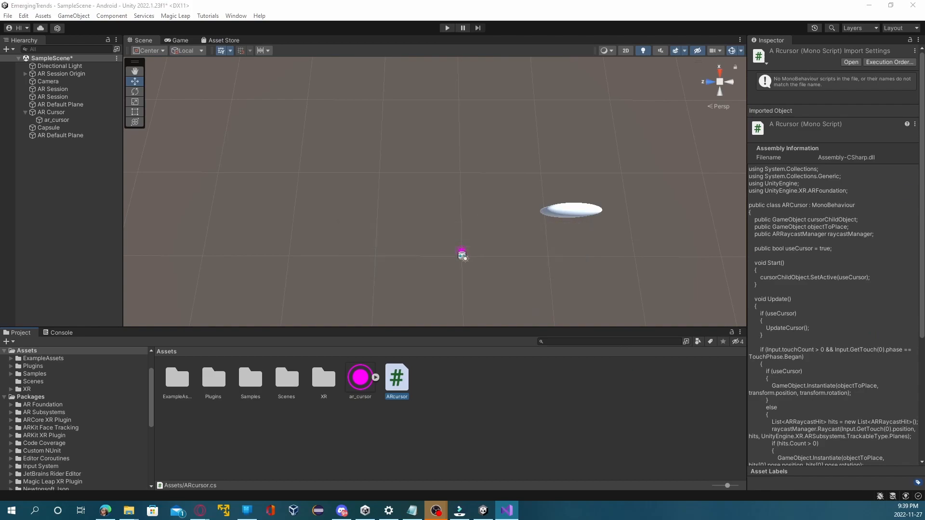
pyautogui.moveTo(924, 166); pyautogui.dragTo(484, 0)
pyautogui.scroll(4, 322, 304)
pyautogui.click(189, 159)
pyautogui.scroll(-2, 189, 159)
pyautogui.scroll(2, 212, 202)
pyautogui.press('Down')
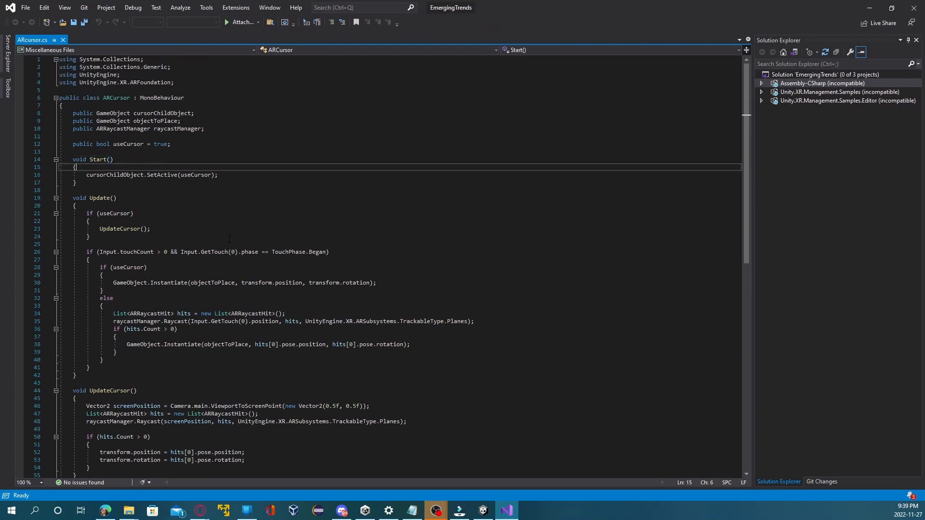
pyautogui.scroll(-2, 229, 239)
pyautogui.scroll(2, 229, 239)
pyautogui.scroll(-4, 436, 362)
pyautogui.scroll(4, 437, 362)
pyautogui.scroll(-2, 639, 346)
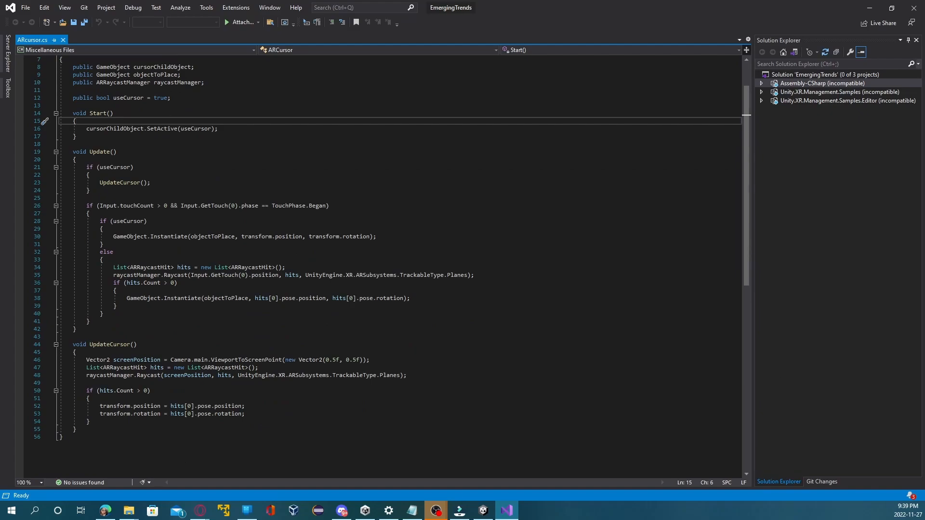
pyautogui.scroll(2, 467, 360)
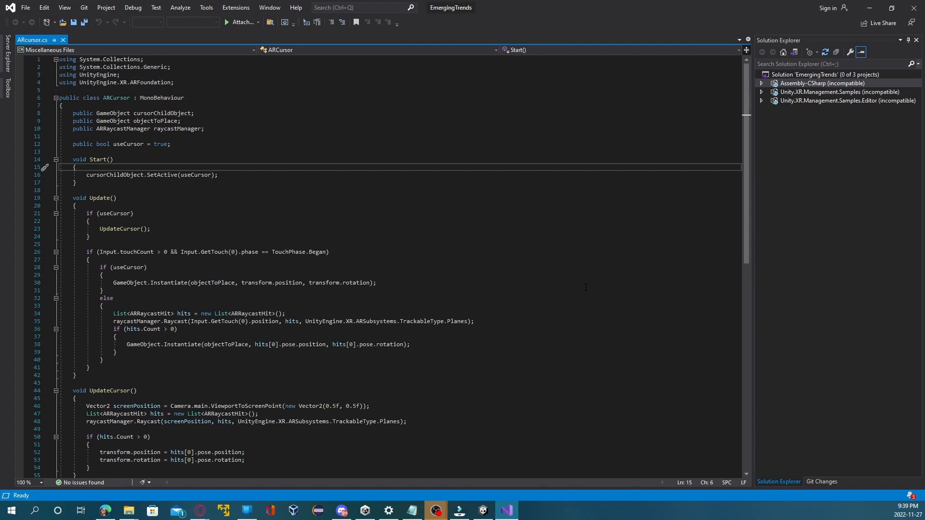
# Review the touch-input, raycast and object-placement code in the Update and UpdateCursor methods of the ARCursor script.
pyautogui.scroll(-2, 571, 269)
pyautogui.scroll(2, 590, 314)
pyautogui.scroll(-4, 464, 185)
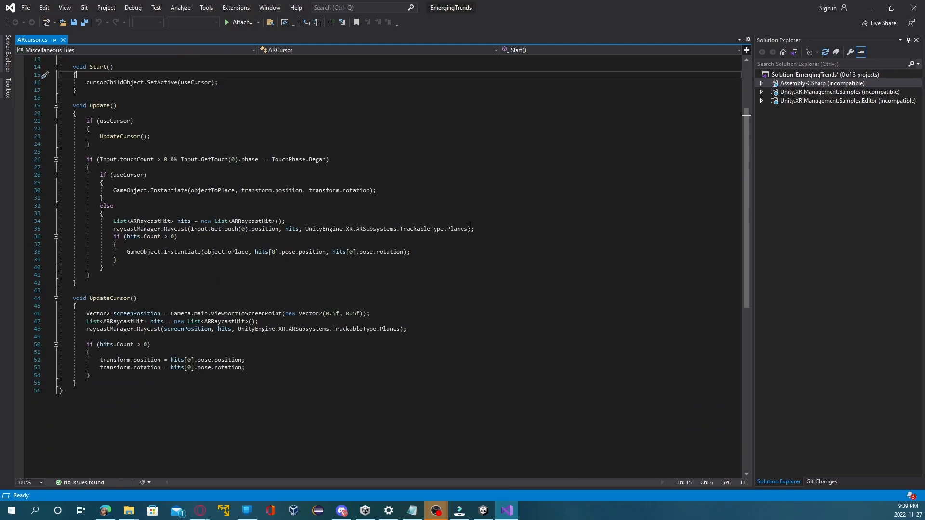
pyautogui.scroll(2, 516, 435)
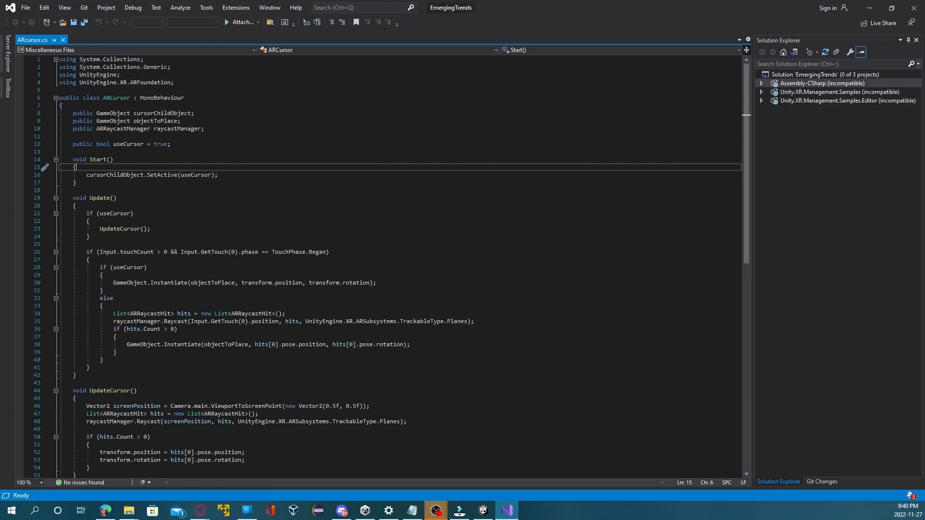
pyautogui.scroll(-2, 234, 235)
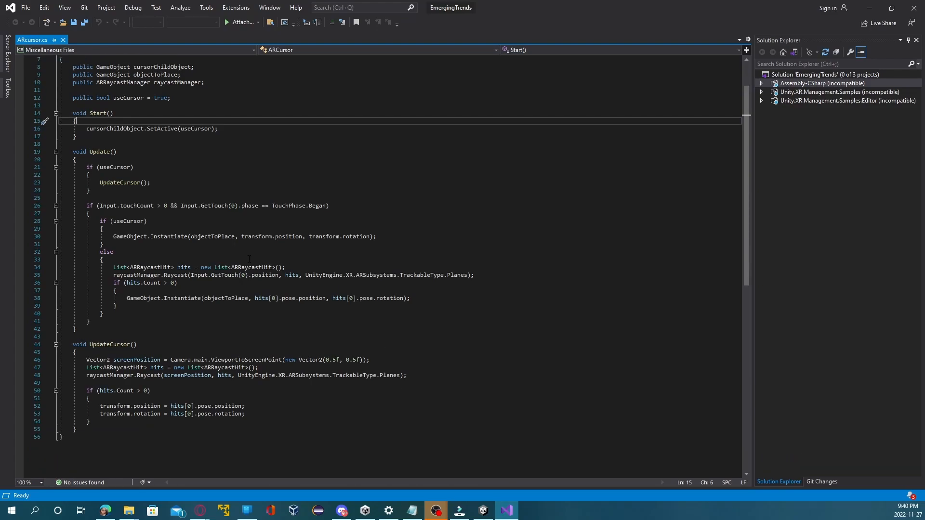
# Minimize Visual Studio to return to the Unity editor and save the open SampleScene.
pyautogui.click(869, 8)
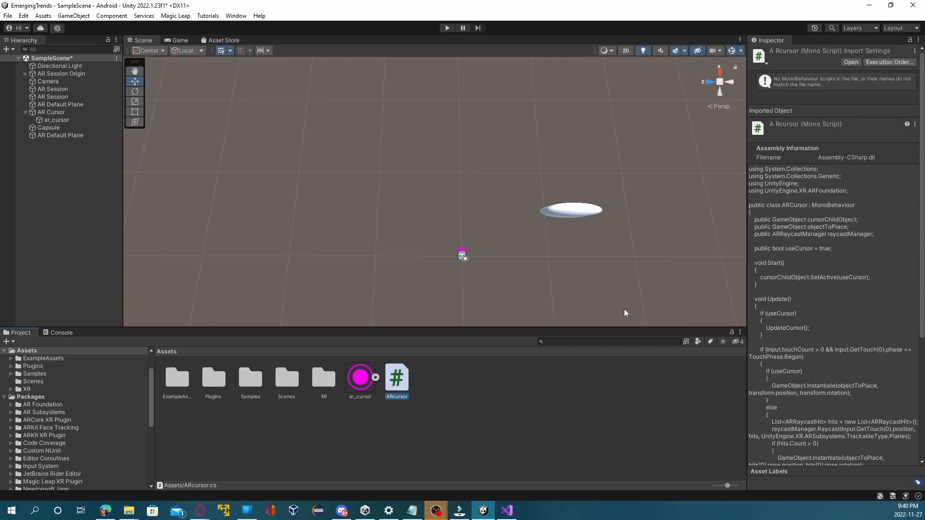
pyautogui.moveTo(495, 254); pyautogui.dragTo(485, 246, button='middle')
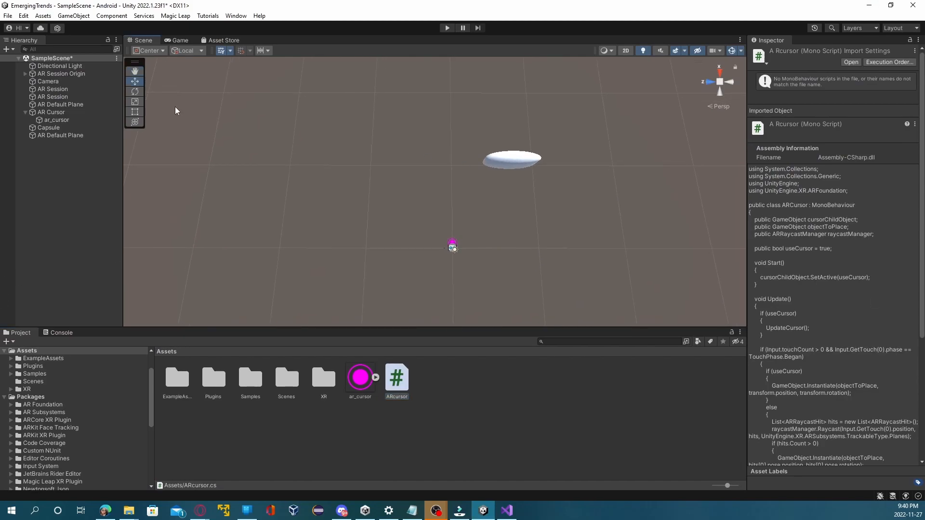
pyautogui.click(8, 16)
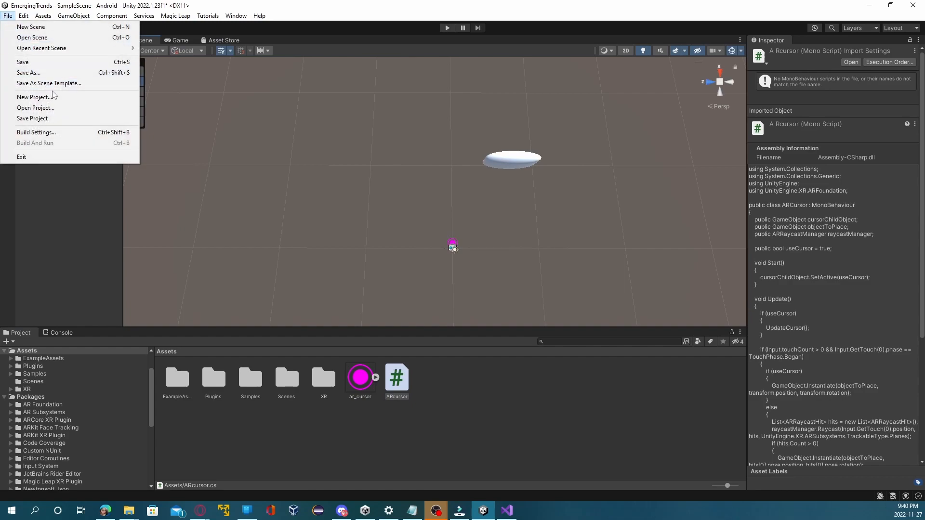
pyautogui.click(28, 61)
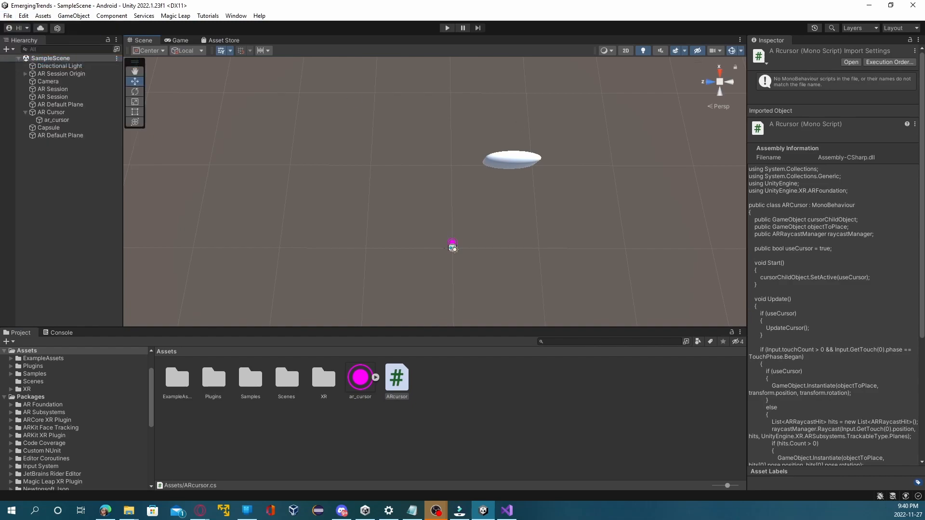